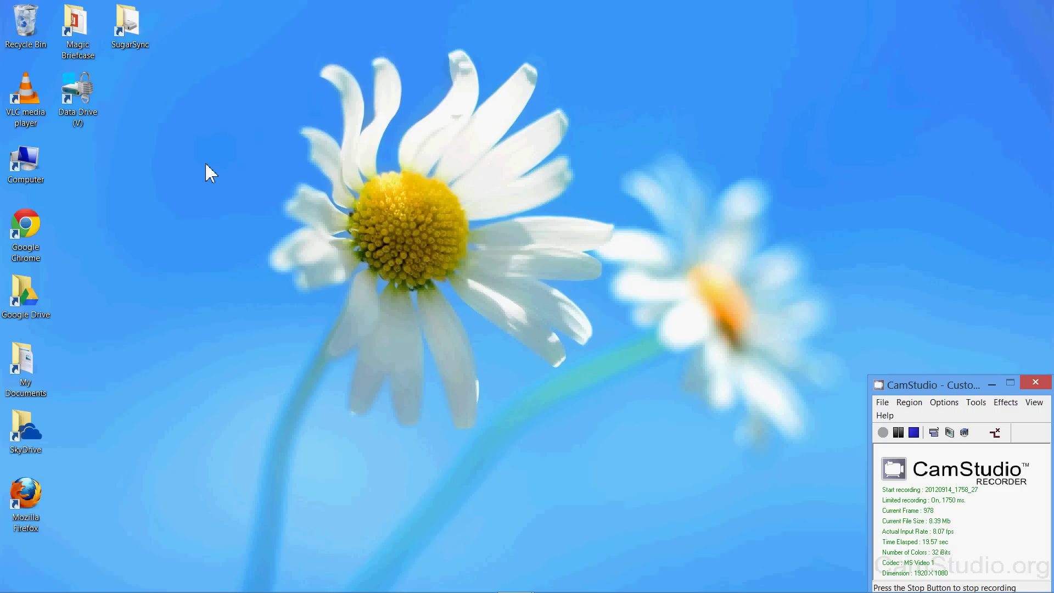
double_click(130, 25)
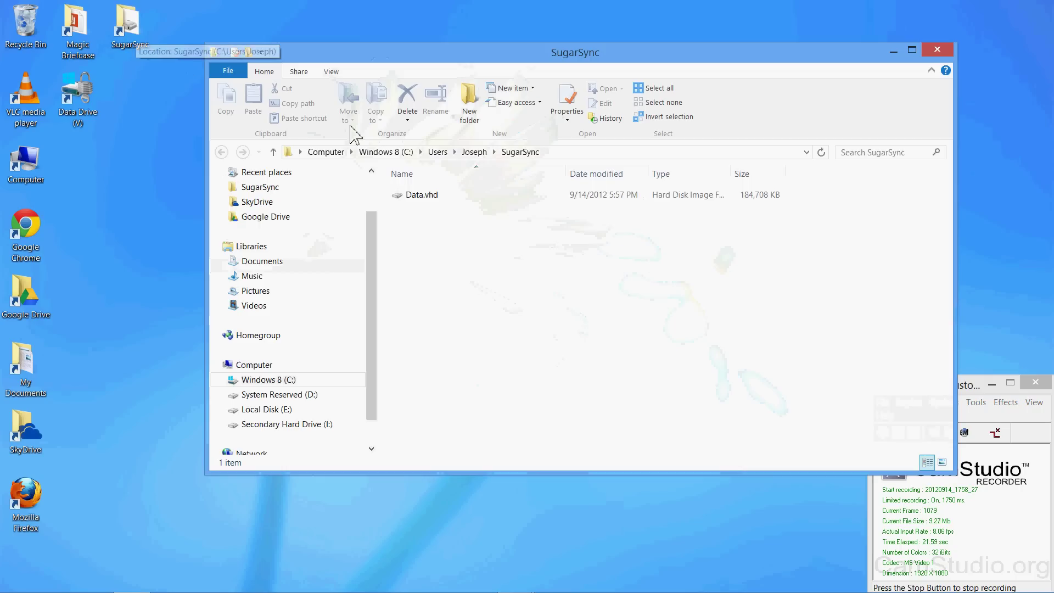
click(429, 198)
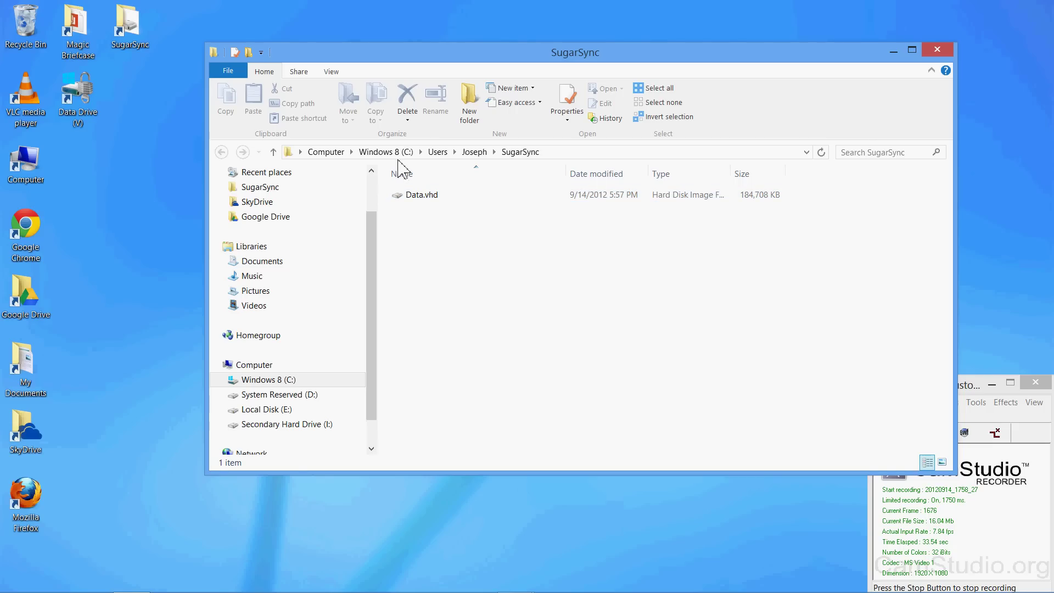
double_click(422, 195)
click(83, 108)
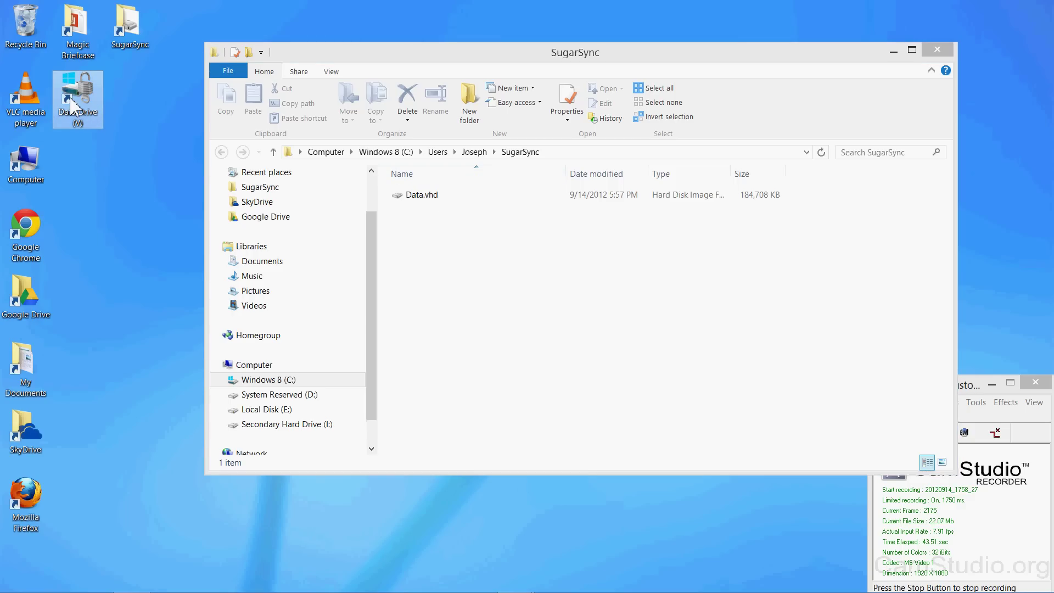
click(431, 201)
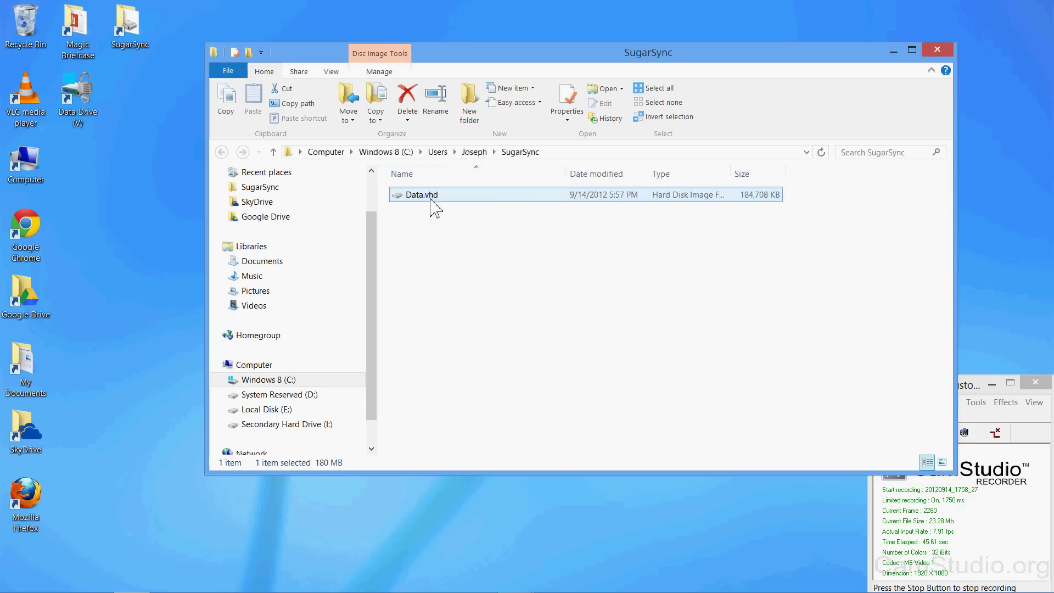
Mount Data.vhd and unlock its BitLocker drive with the password so it appears as Data Drive (V:).
right_click(431, 201)
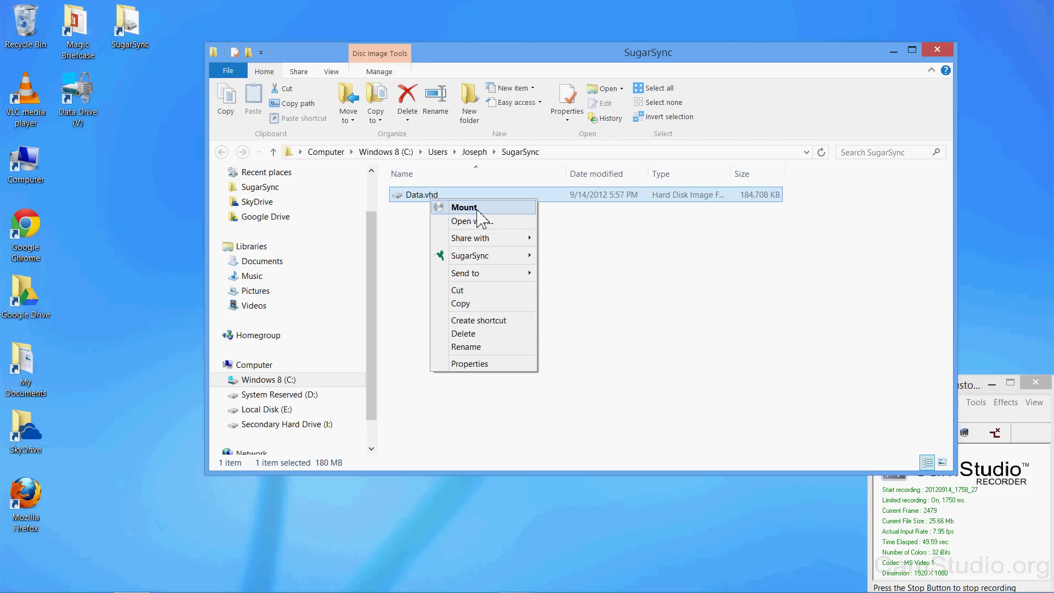
click(477, 208)
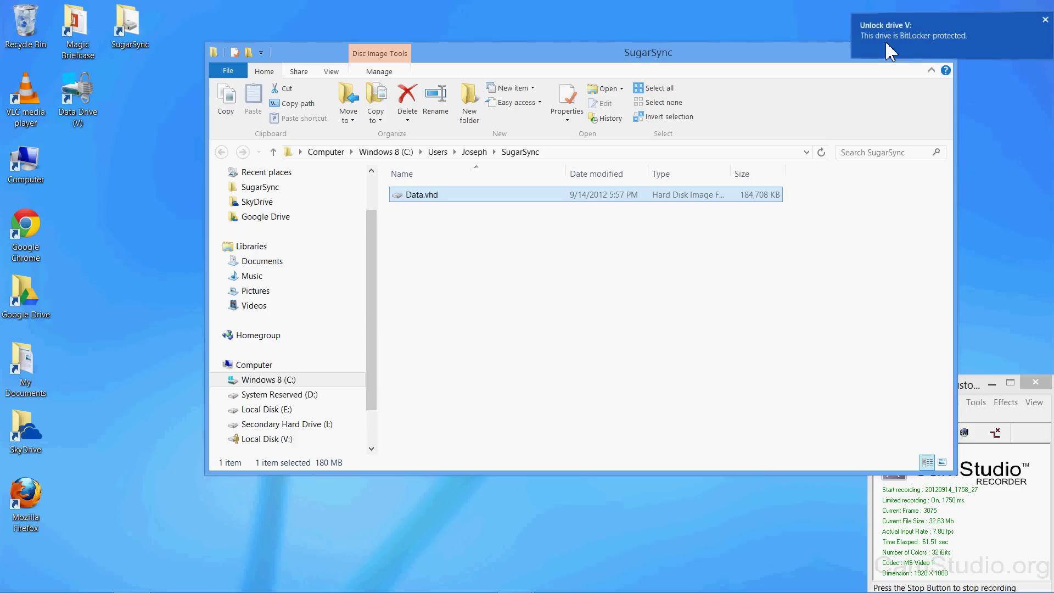
click(890, 51)
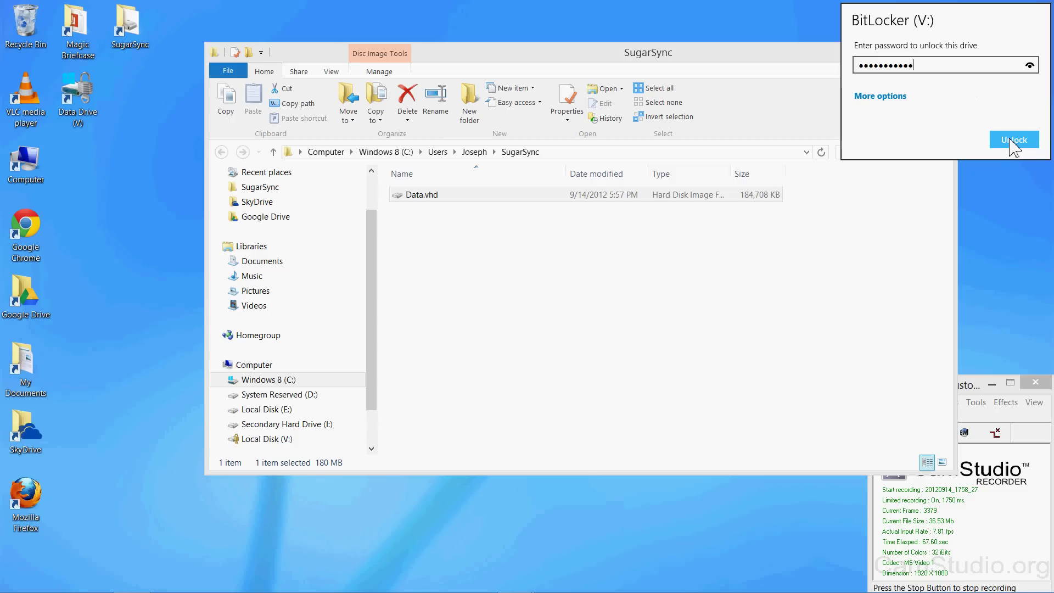
click(1013, 140)
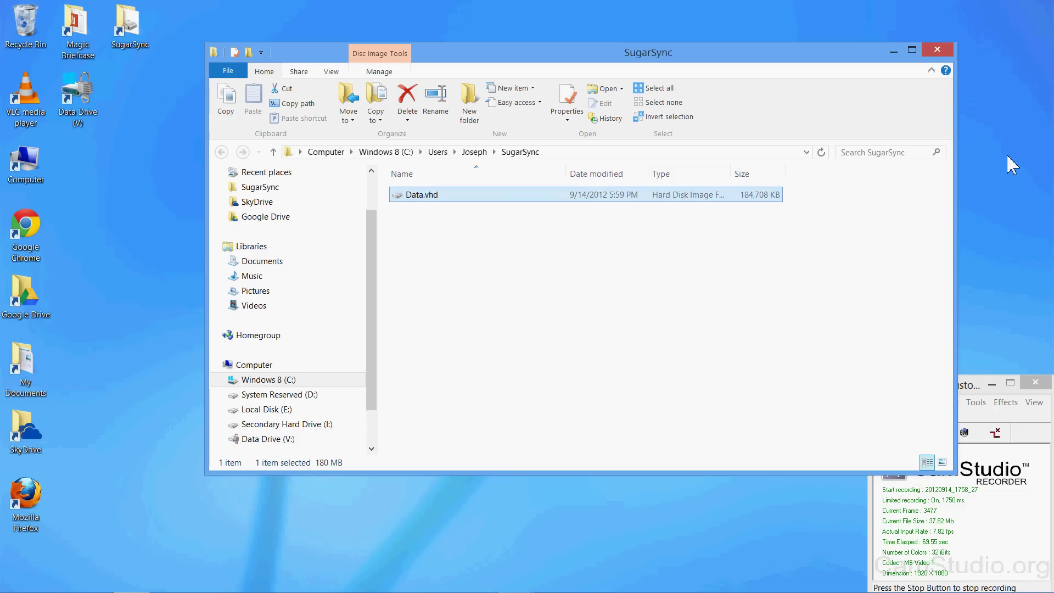
Close the SugarSync folder window and open Data Drive (V:) from its desktop shortcut.
click(936, 50)
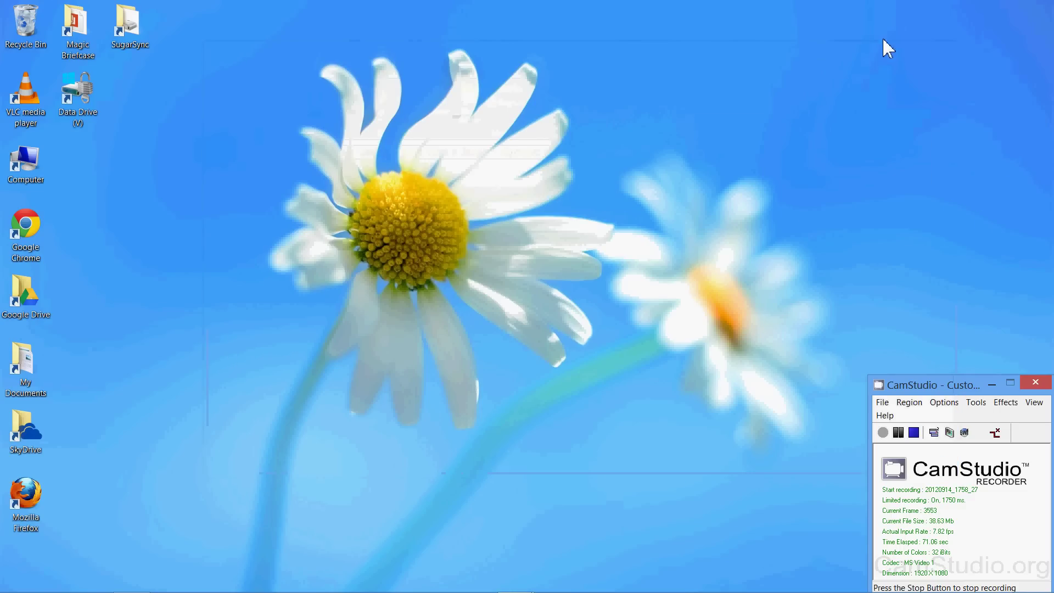
click(77, 104)
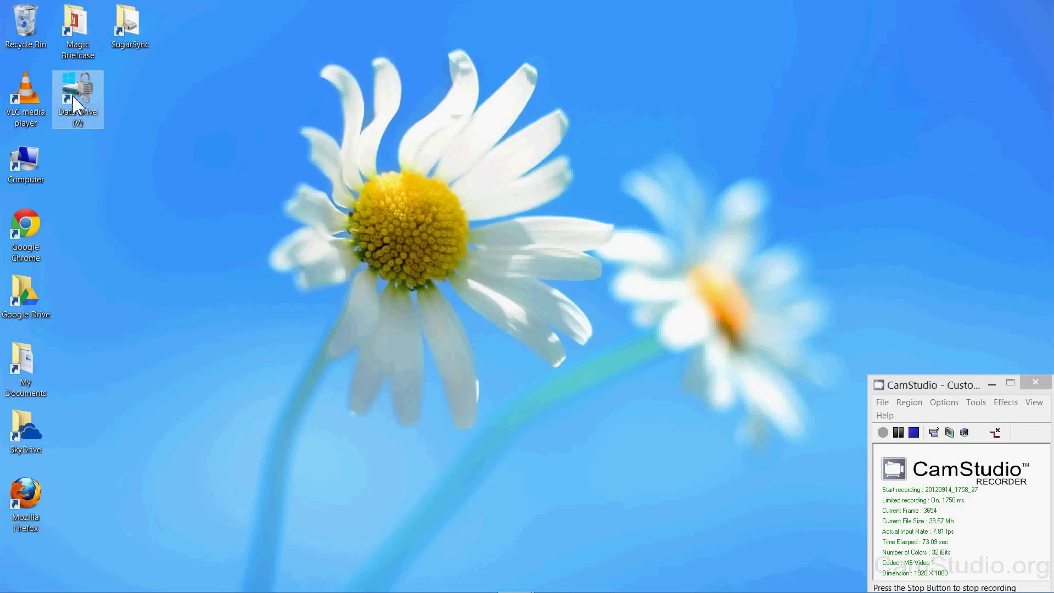
double_click(75, 103)
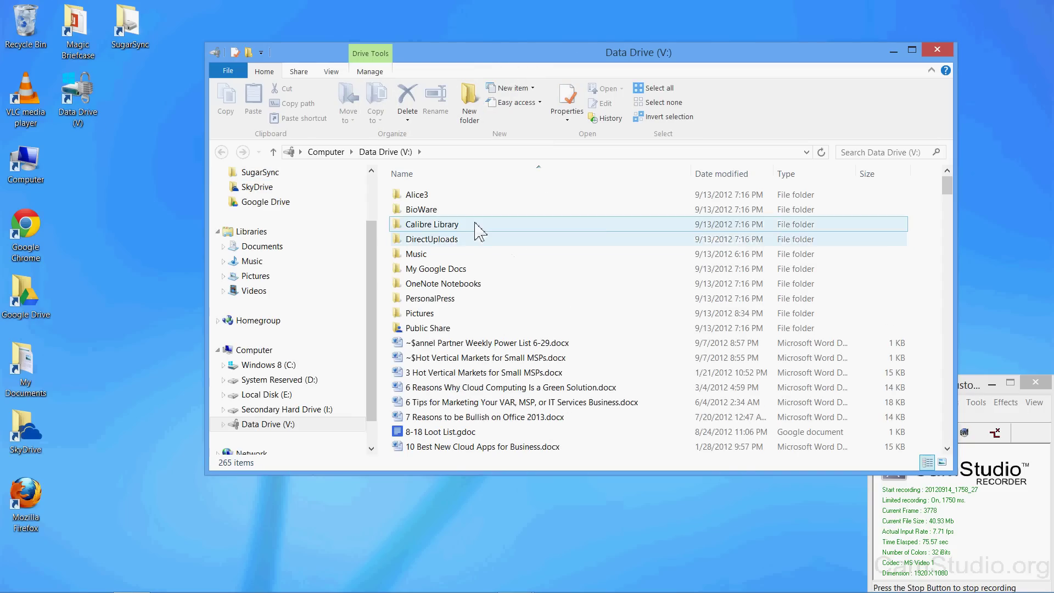
Browse the drive's files and select CAB-Building Positive Relationships.docx.
click(475, 225)
scroll(483, 236, down, 12)
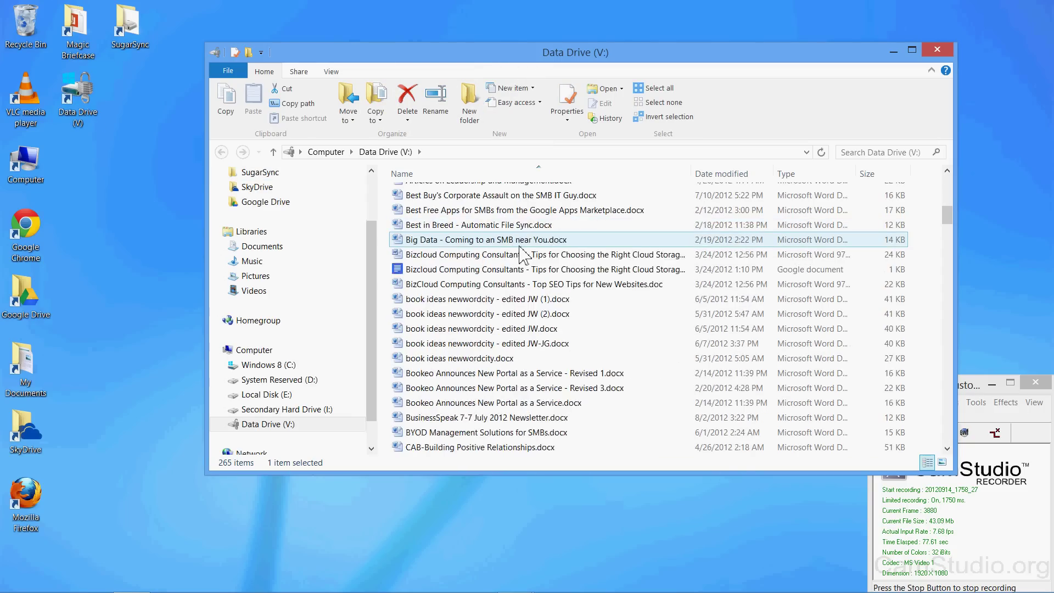
scroll(523, 255, down, 4)
click(488, 270)
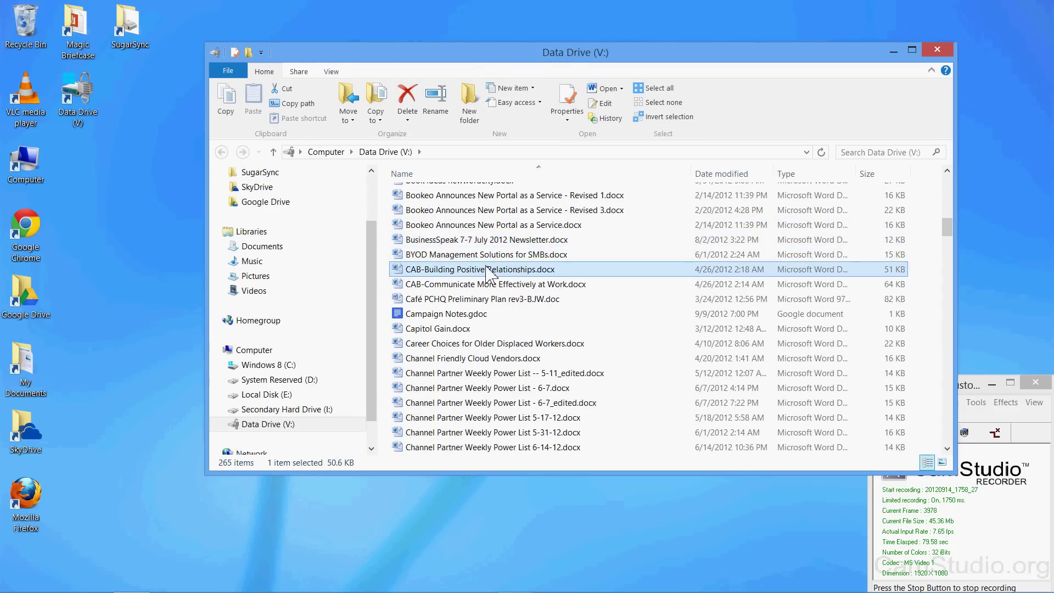
Open CAB-Building Positive Relationships.docx in Word, then close it and discard the recovered files.
double_click(489, 270)
scroll(554, 244, down, 8)
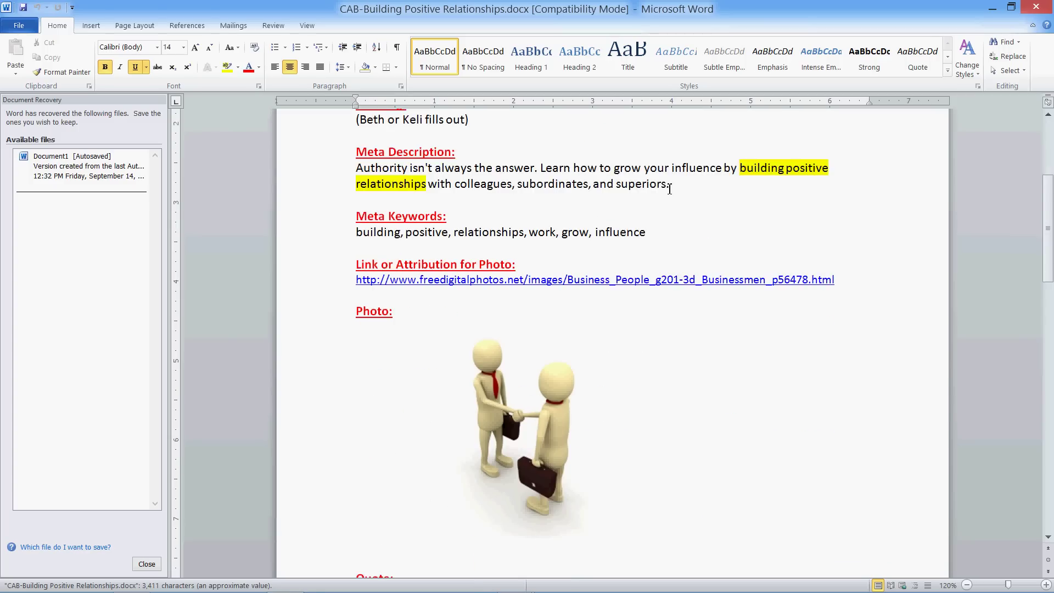
key(ctrl+w)
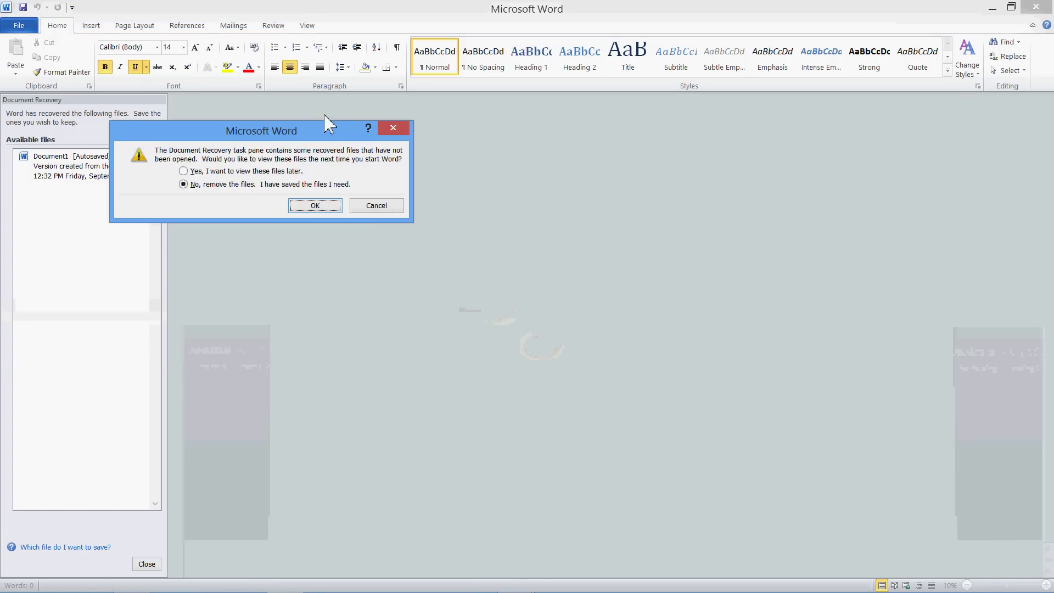
click(374, 206)
click(1036, 7)
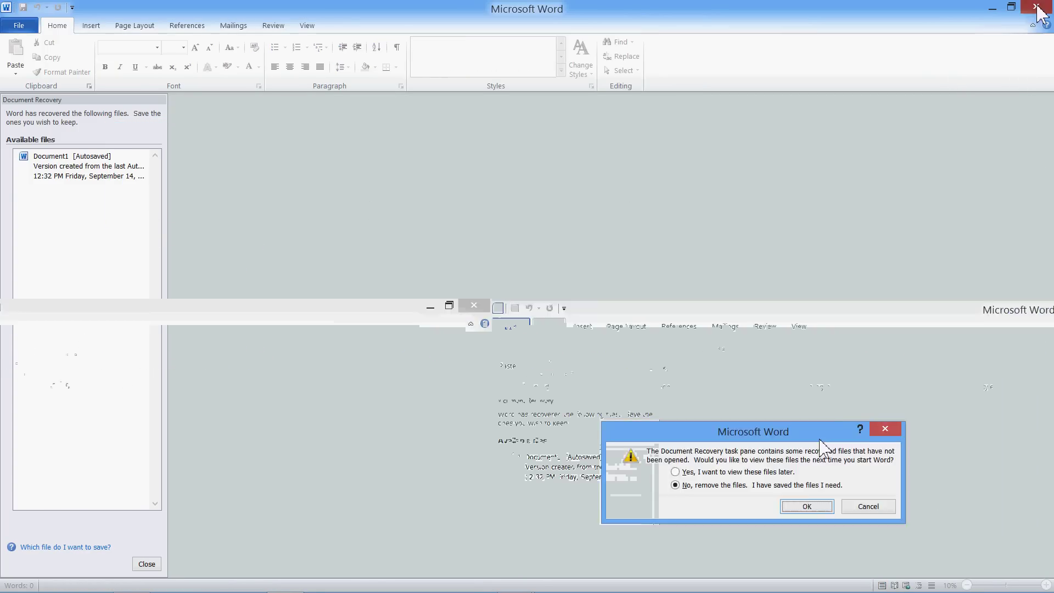
click(314, 205)
Open Channel Partner Weekly Power List 5-31-12.docx, then minimize Word and select another document.
scroll(583, 254, down, 2)
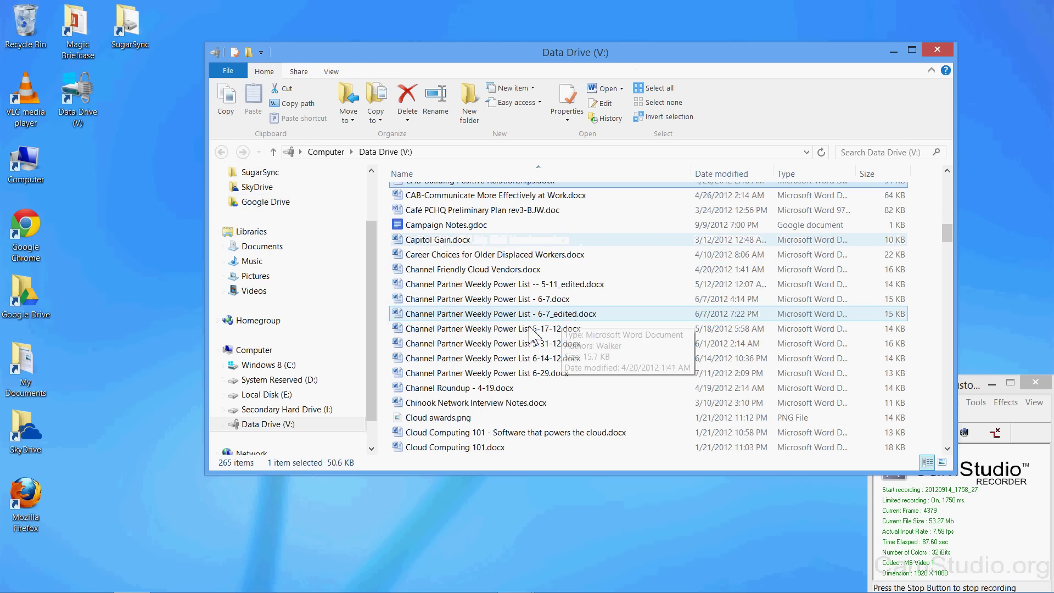
double_click(455, 344)
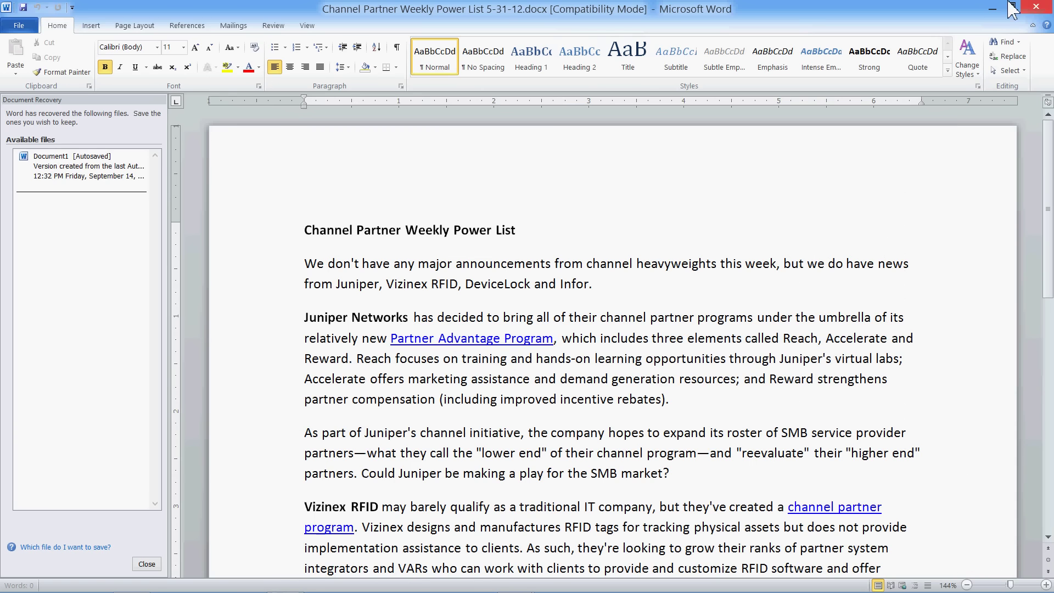
click(1008, 6)
click(566, 374)
scroll(576, 370, down, 7)
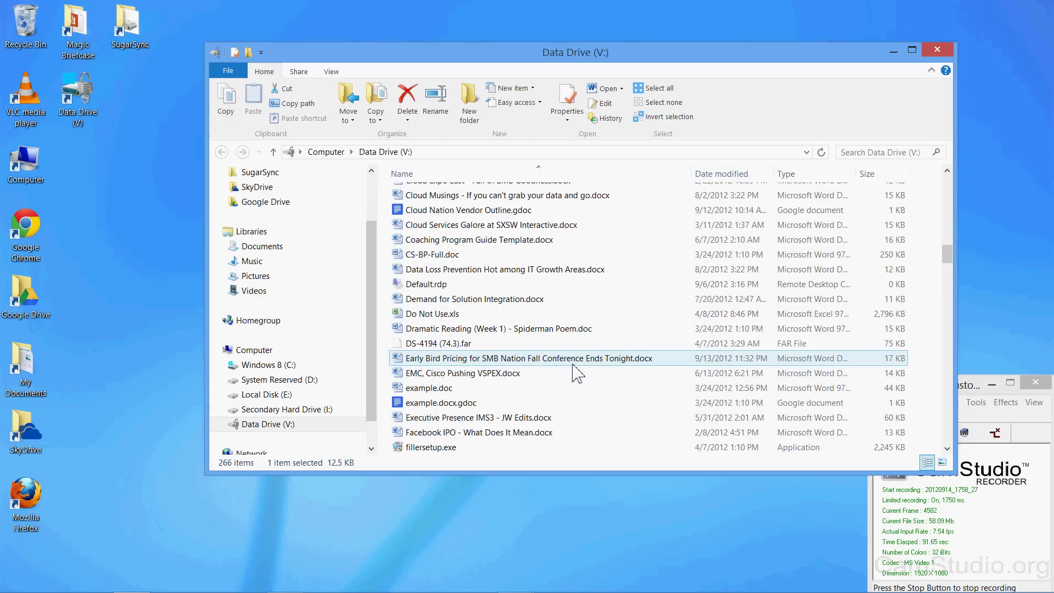
Open Do Not Use.xls in Excel, then close Excel and dismiss its error report prompt.
double_click(434, 317)
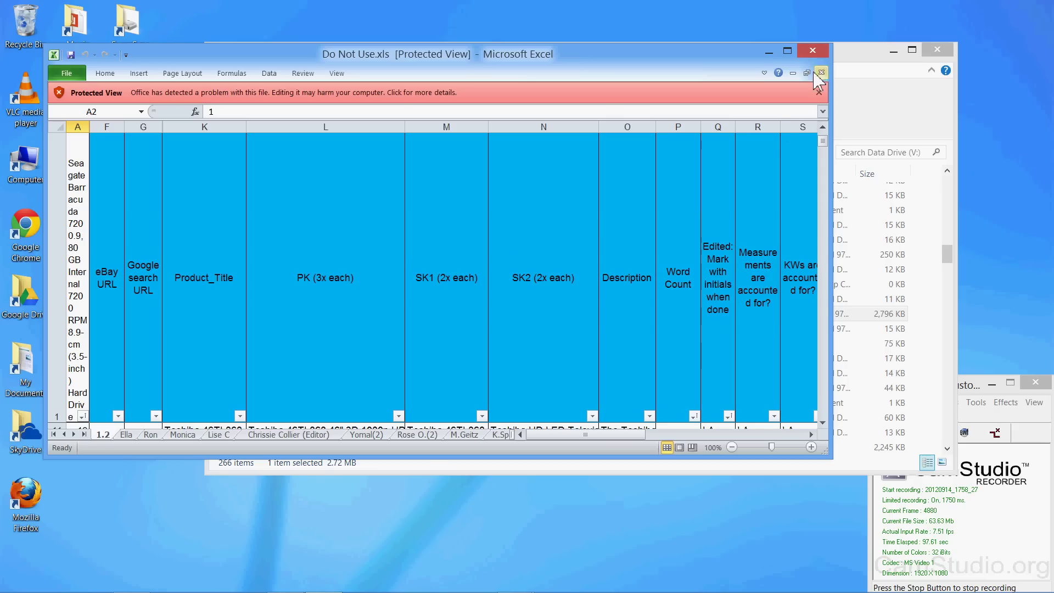
click(812, 51)
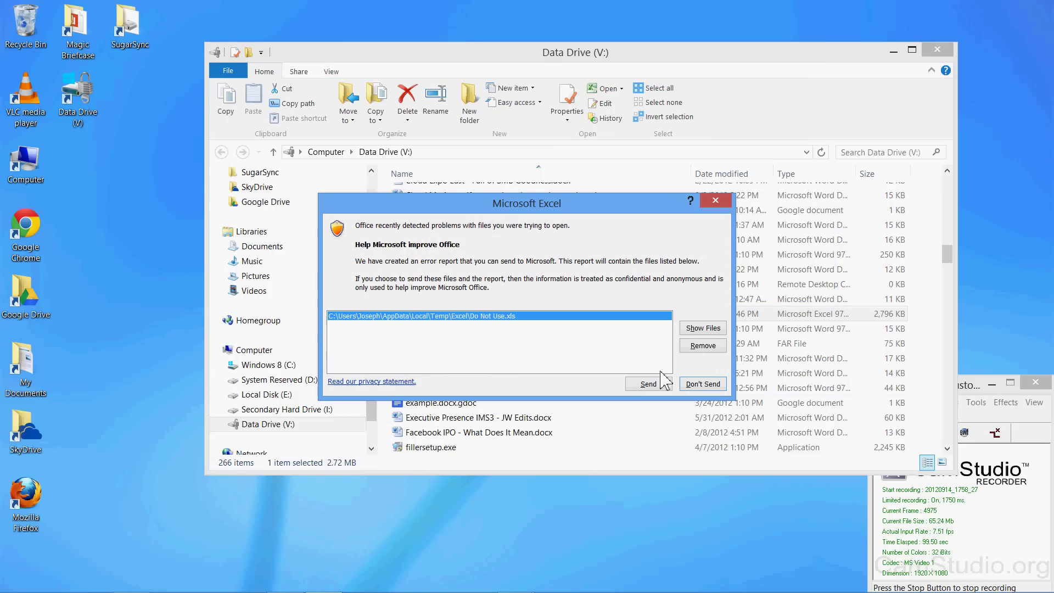
click(662, 379)
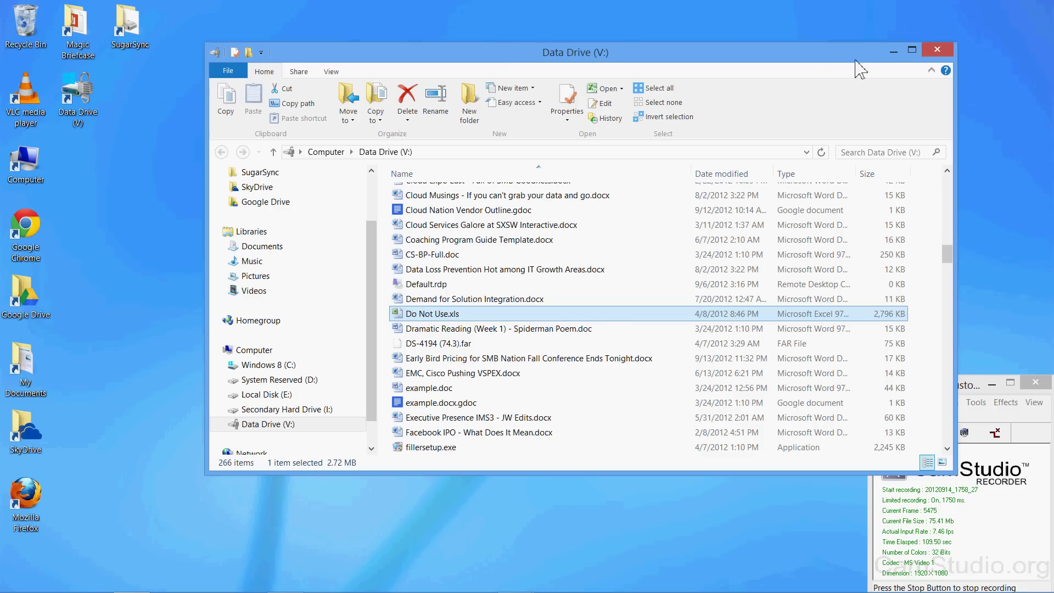
Close the Data Drive (V:) window and open SugarSync File Manager from the notification area.
click(937, 50)
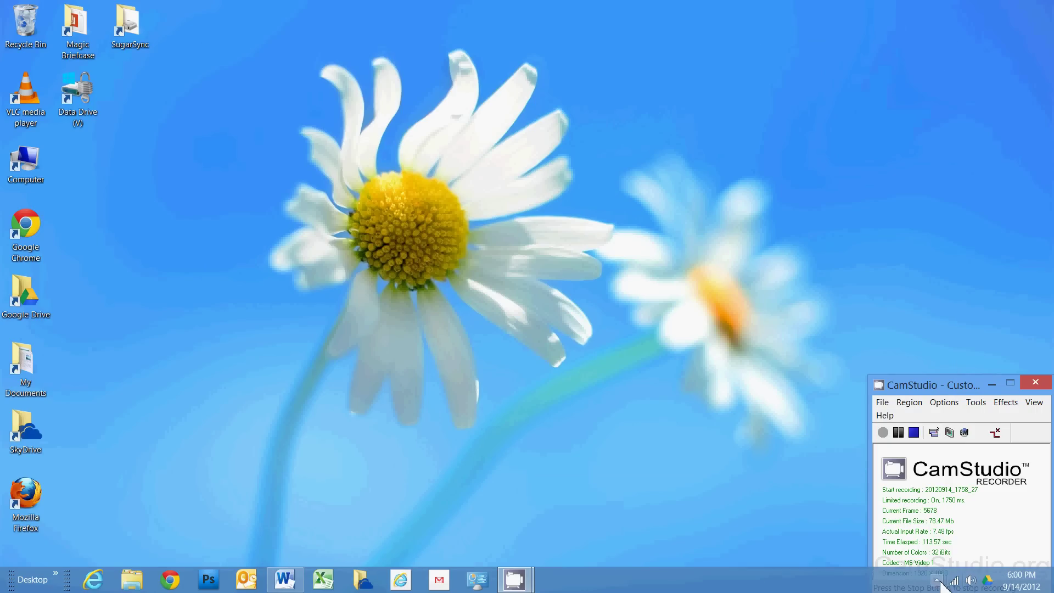
click(937, 580)
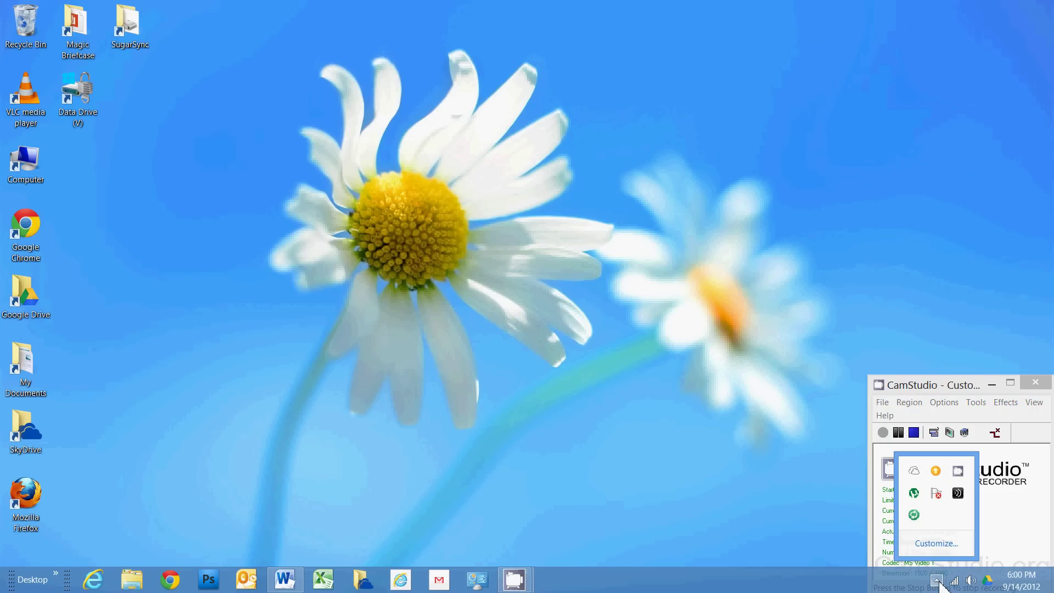
click(914, 516)
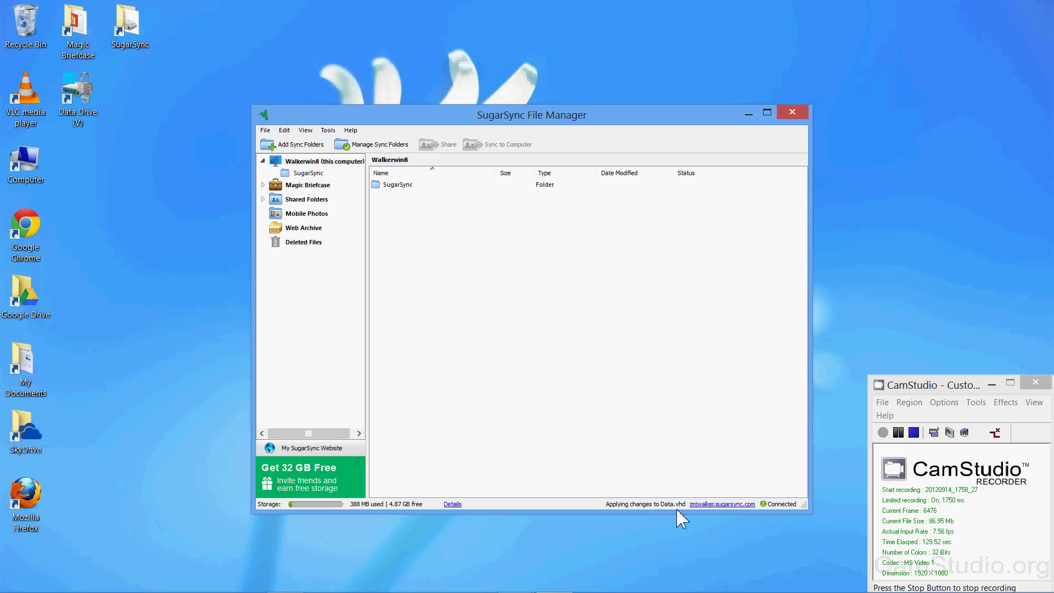
View the SugarSync folder on the My SugarSync website.
click(396, 186)
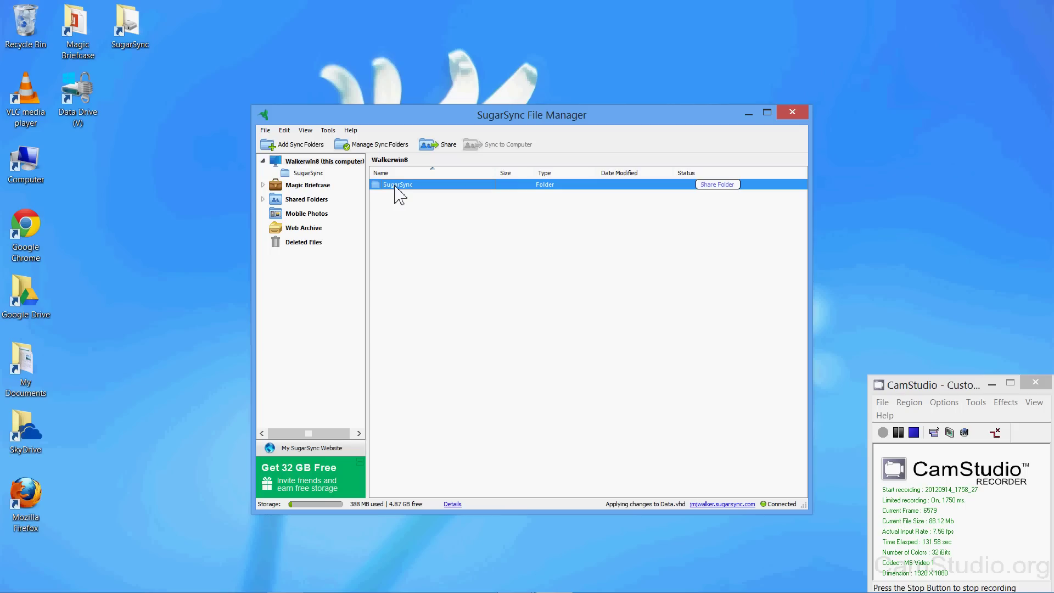
right_click(397, 192)
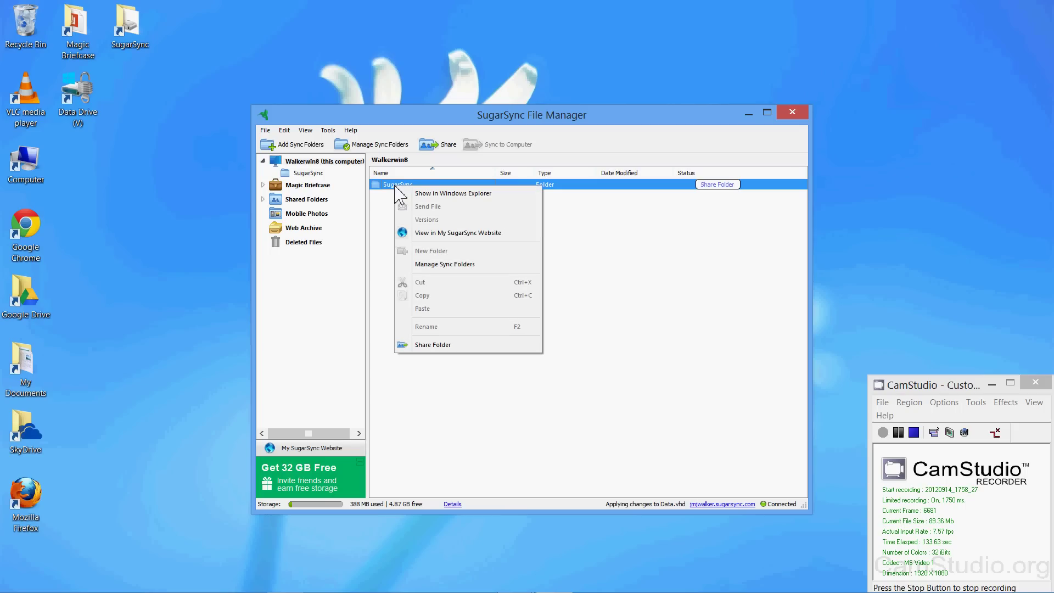
click(443, 234)
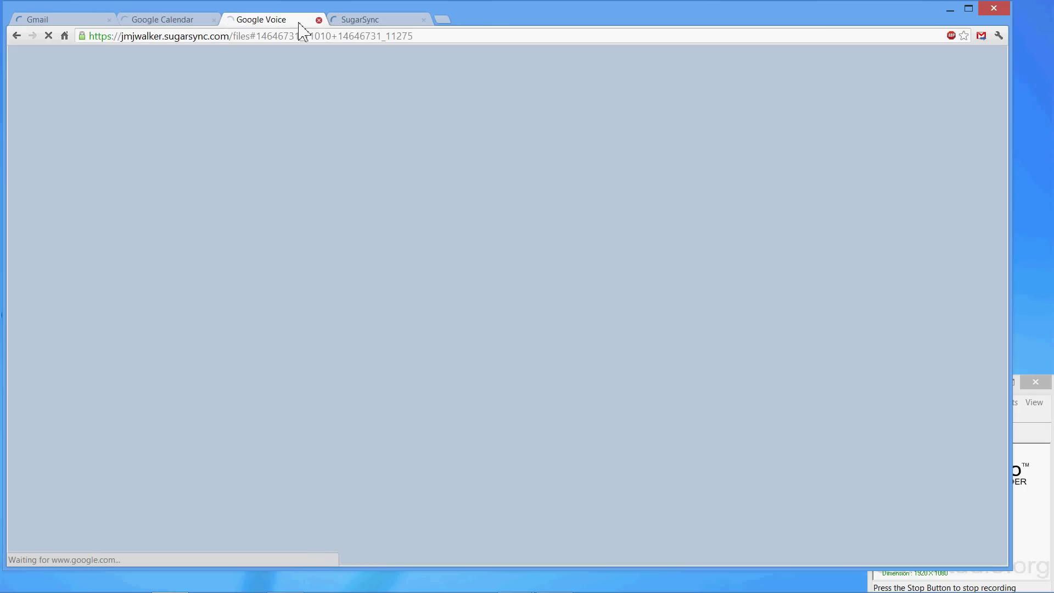
Close the extra browser tabs, including Google Calendar and Gmail.
click(169, 21)
click(213, 20)
click(86, 19)
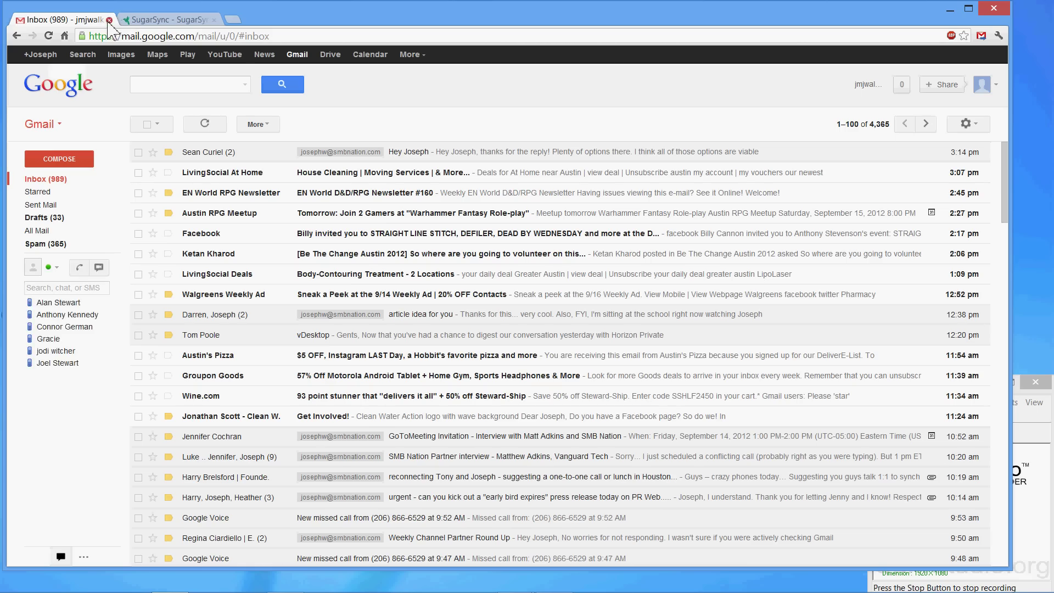
click(109, 20)
Show the saved versions of Data.vhd on the SugarSync website.
drag(776, 7, 626, 118)
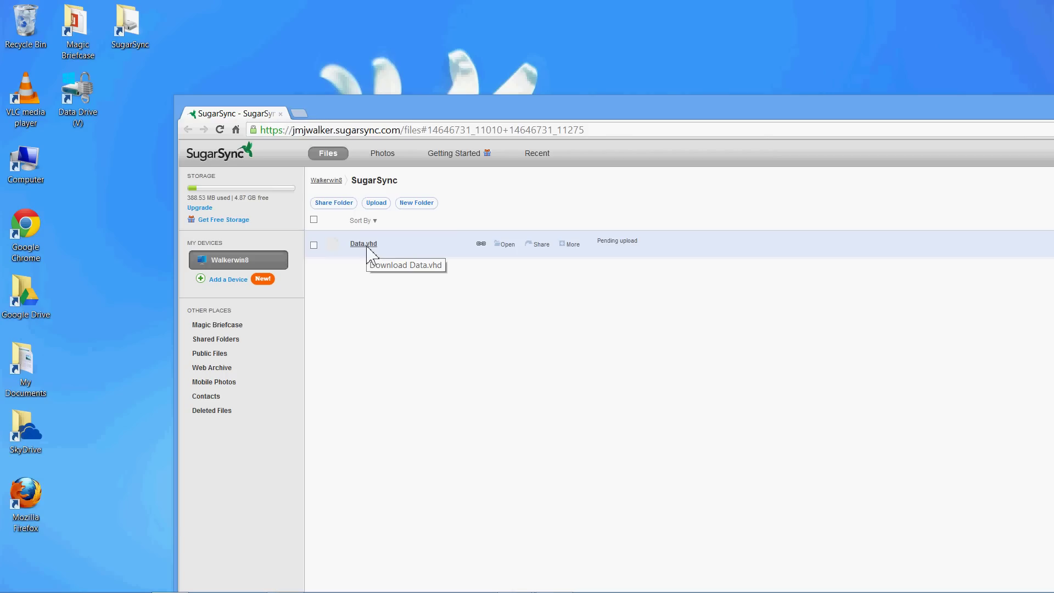
click(313, 245)
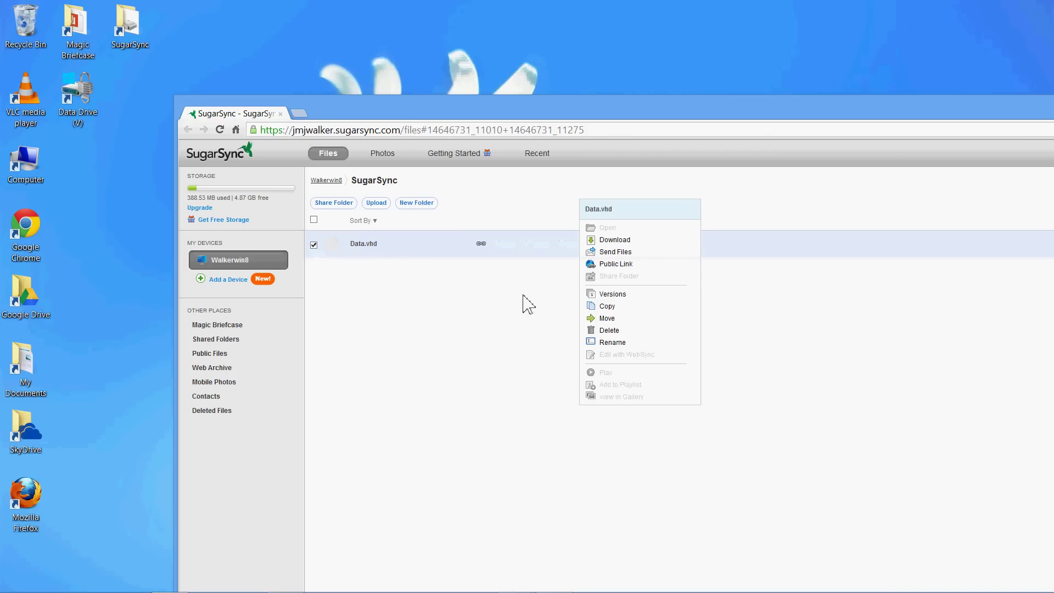
click(610, 295)
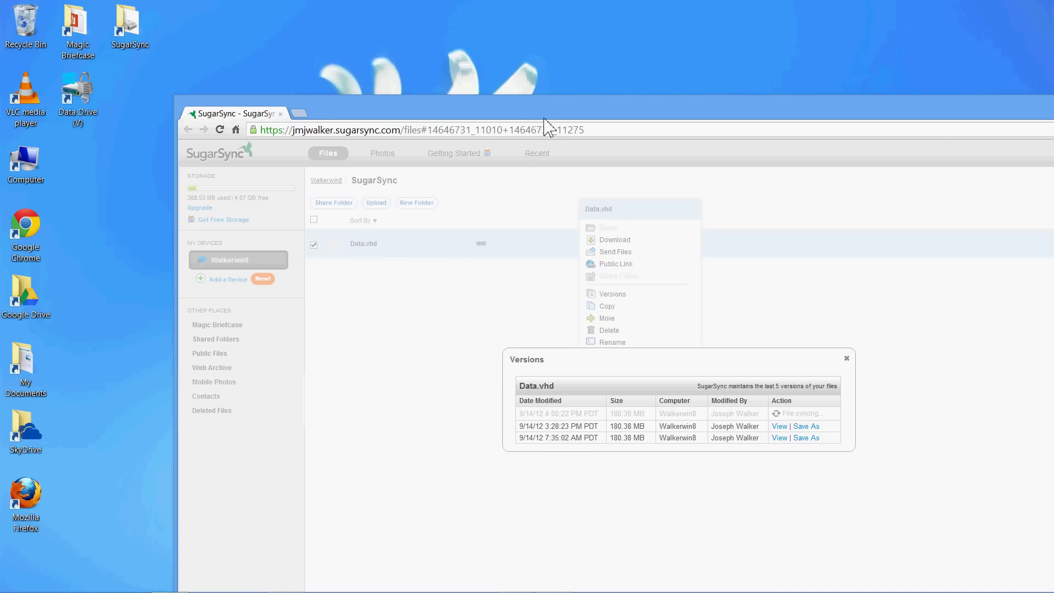
Move the browser aside, then open and close Data Drive (V:) from the desktop.
drag(544, 118, 454, 34)
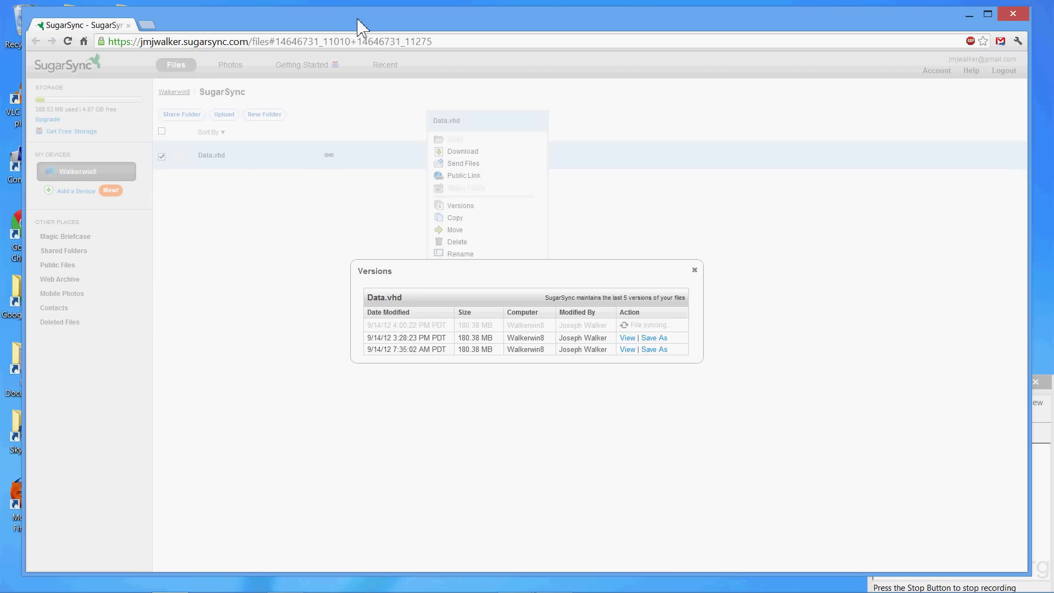
drag(357, 25, 436, 181)
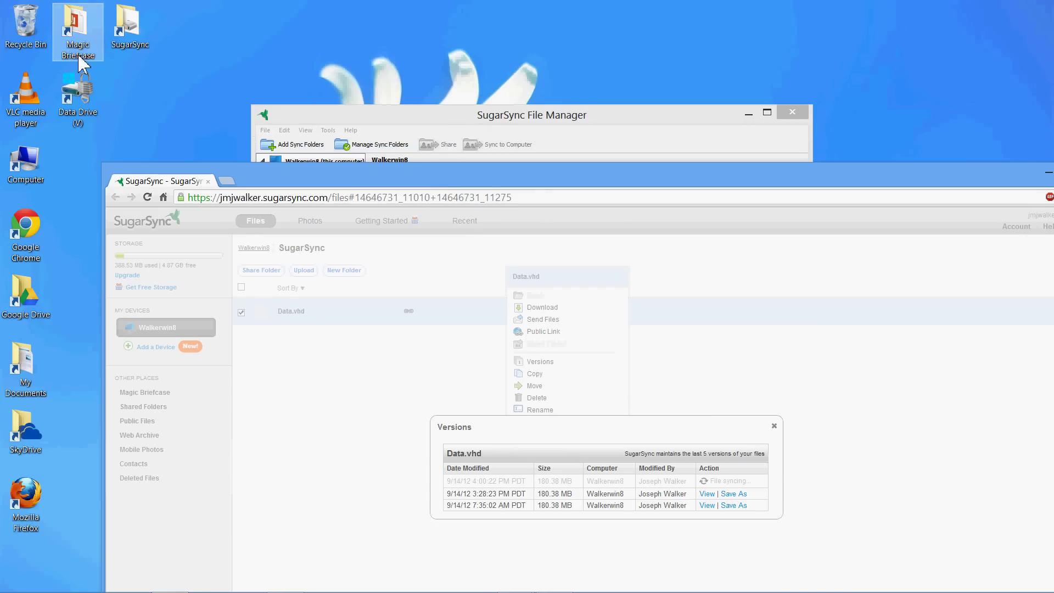
double_click(75, 98)
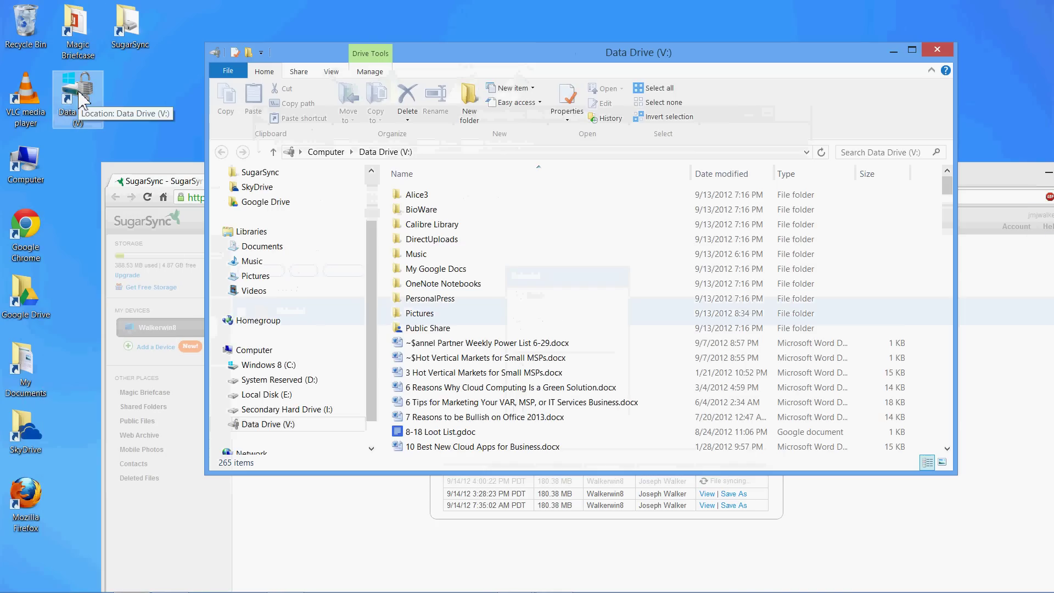
click(937, 50)
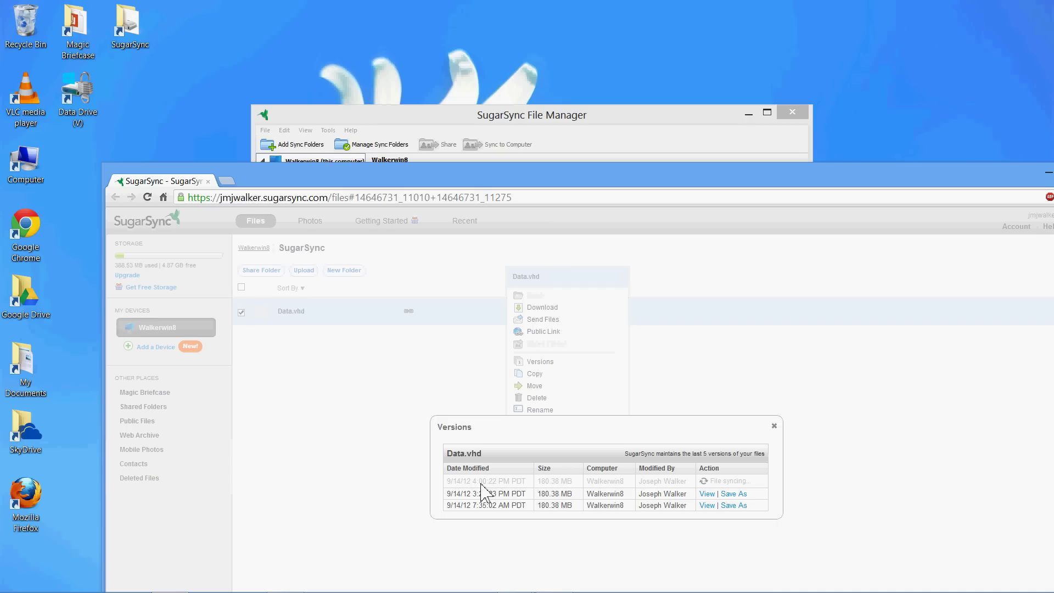
Close the Data.vhd Versions dialog and Chrome, and move the SugarSync File Manager window.
click(774, 426)
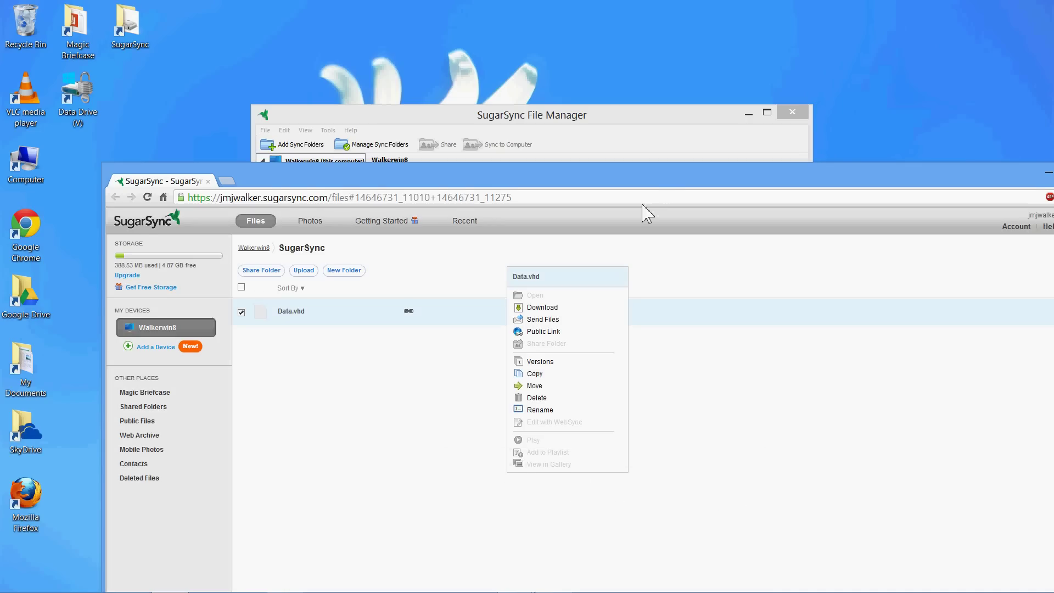
drag(661, 182, 535, 85)
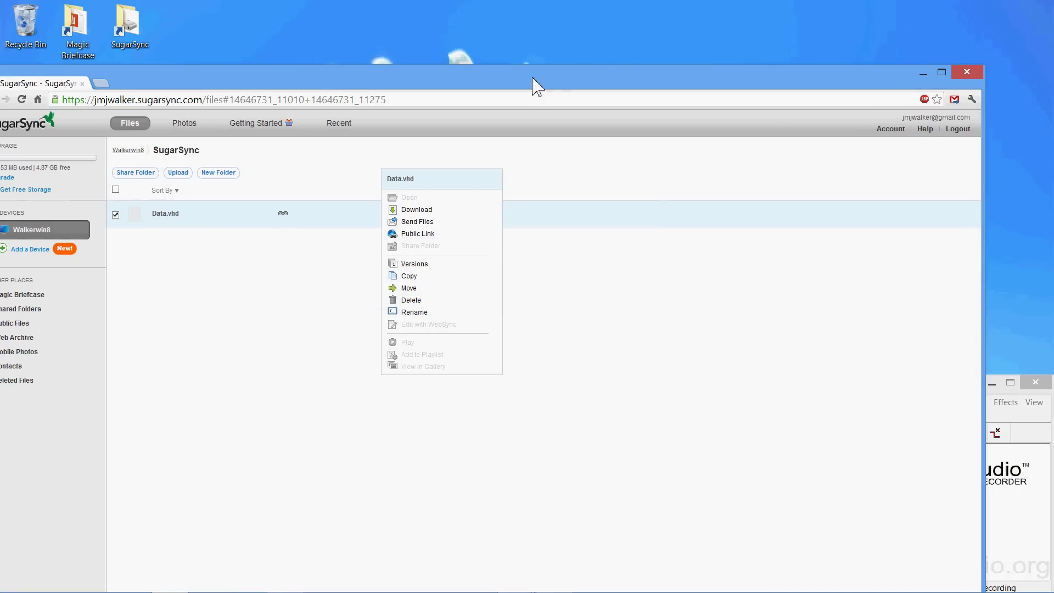
click(967, 72)
drag(522, 123, 396, 96)
Close SugarSync File Manager and the screen recorder, then eject Data Drive (V:).
click(665, 87)
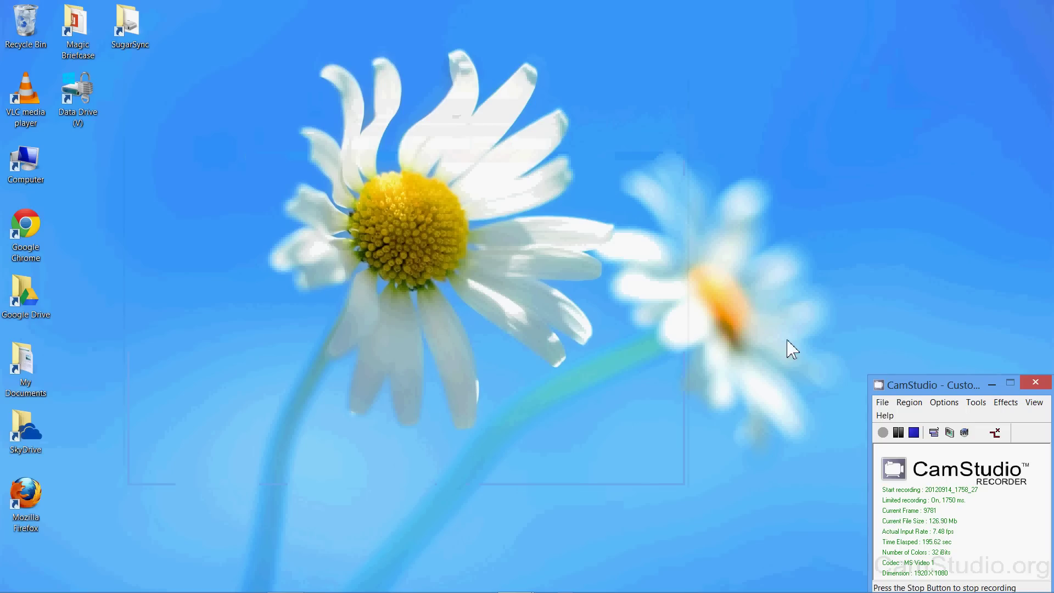
click(1035, 382)
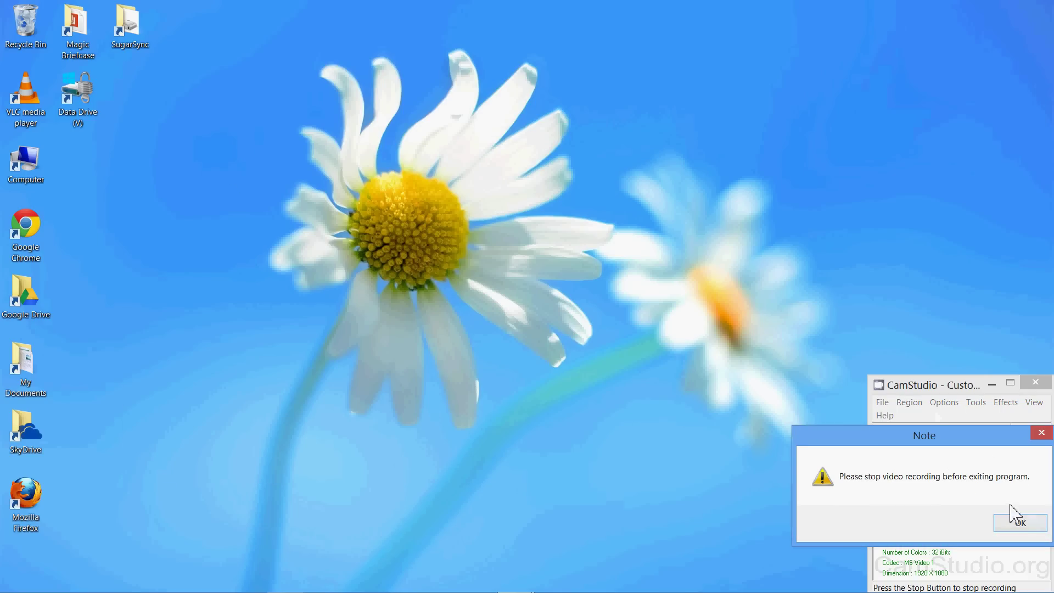
click(1018, 523)
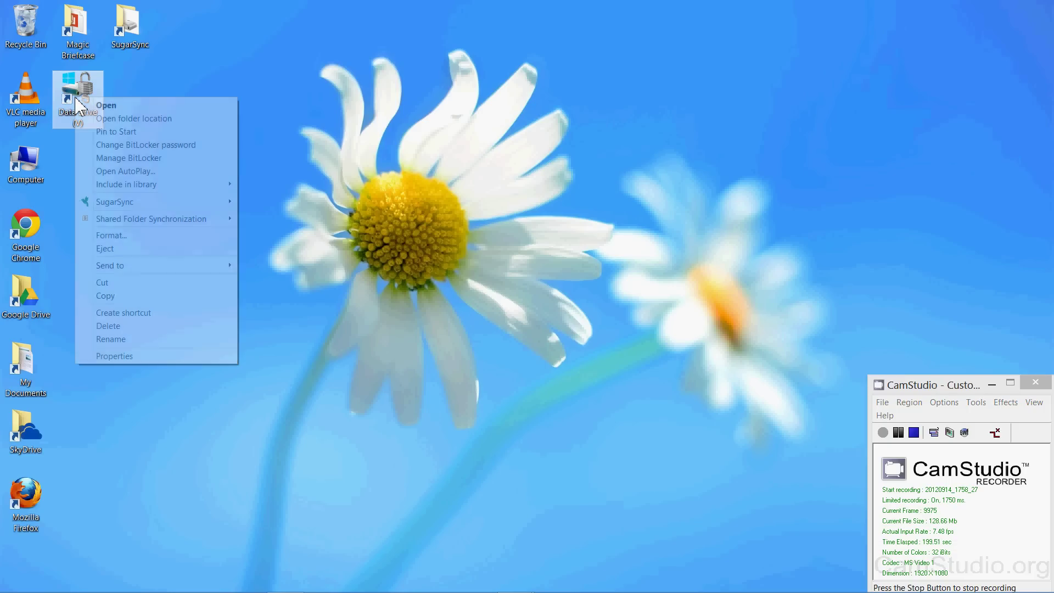
click(135, 249)
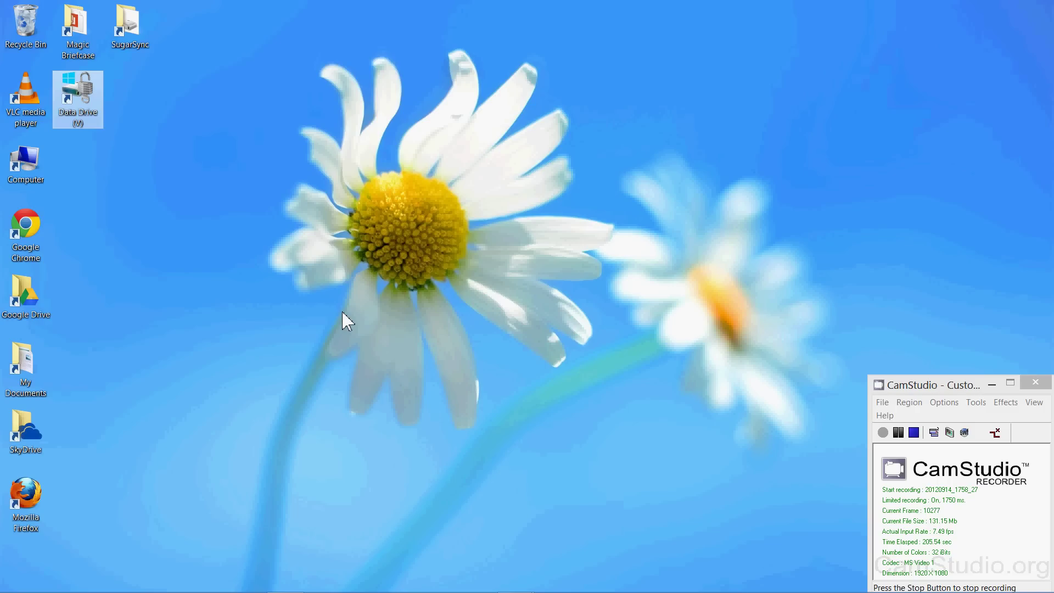
Minimise the recorder and close Word, keeping its recovered files to view later.
click(995, 390)
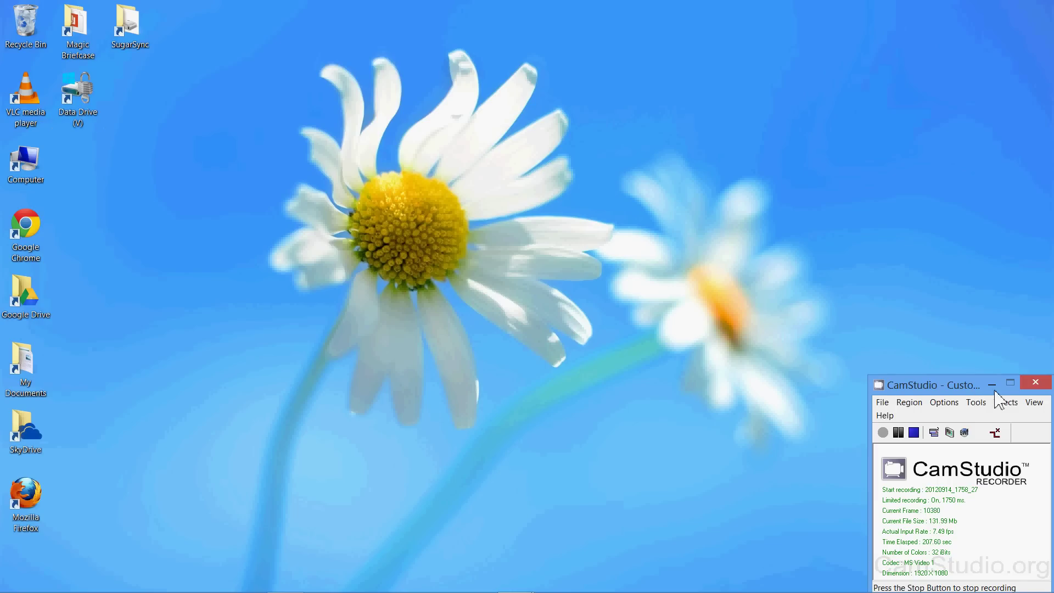
click(991, 384)
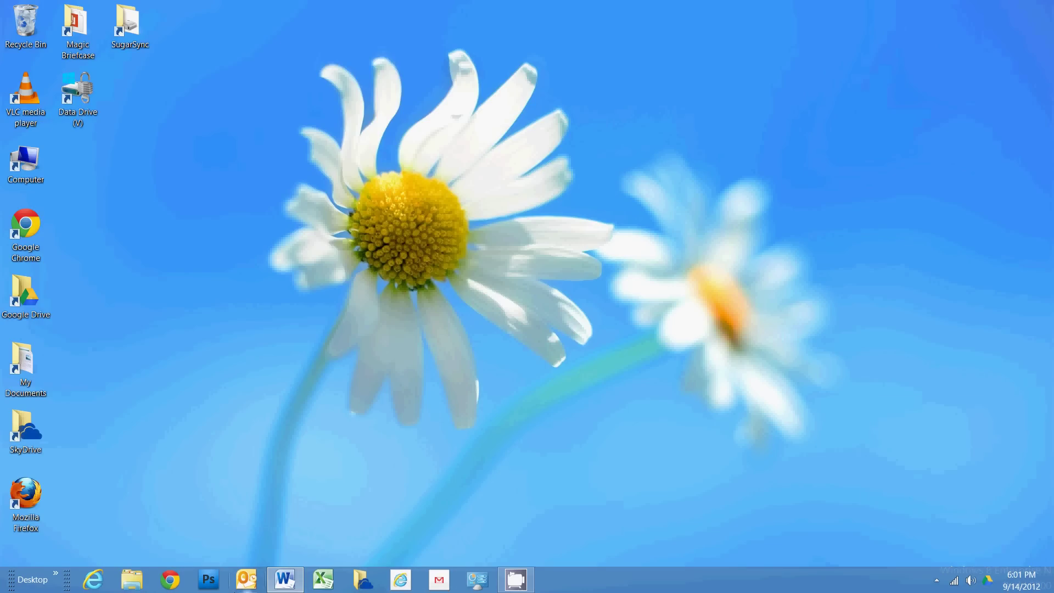
click(285, 579)
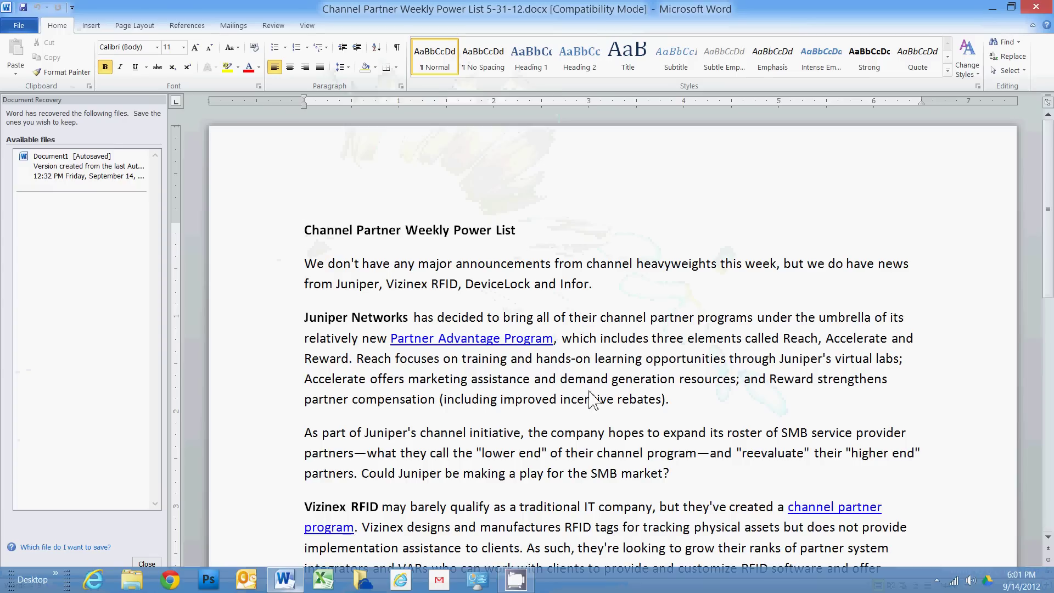
key(ctrl+w)
click(184, 171)
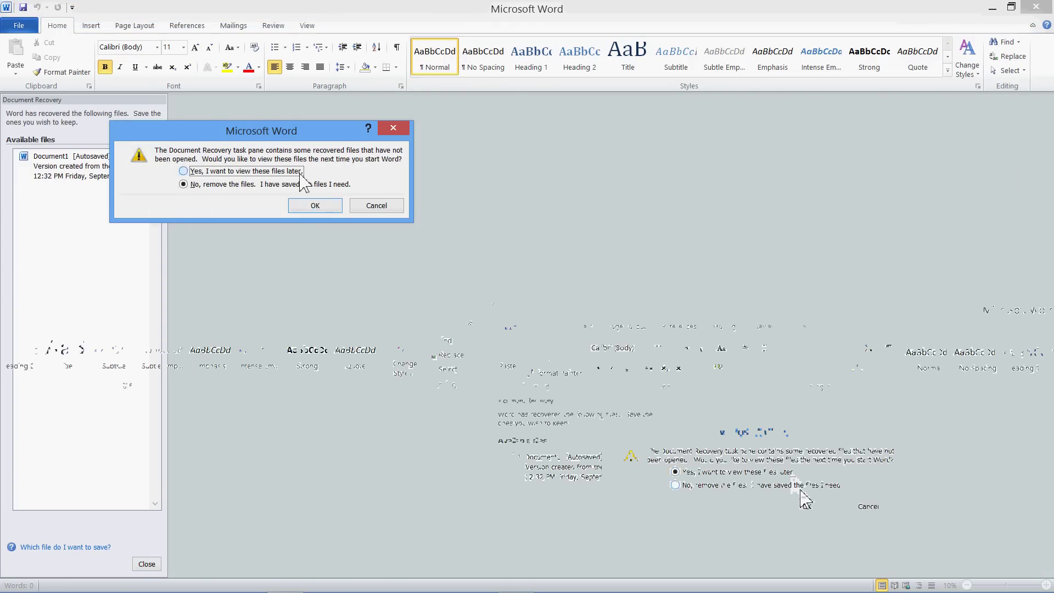
click(316, 205)
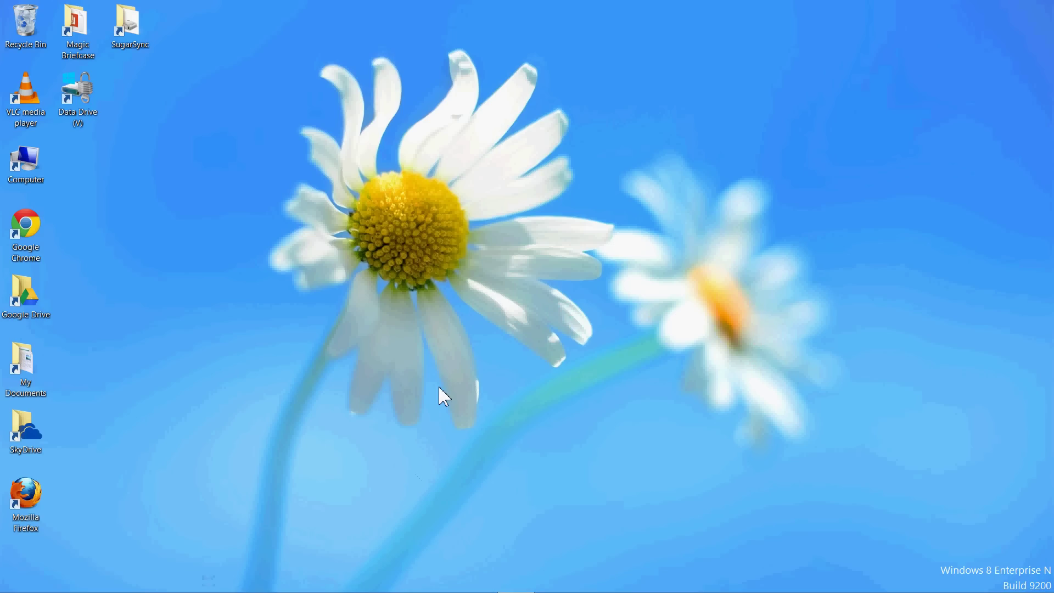
Open the Computer drive list without V:, then launch Internet Explorer on MSN.com.
key(super+e)
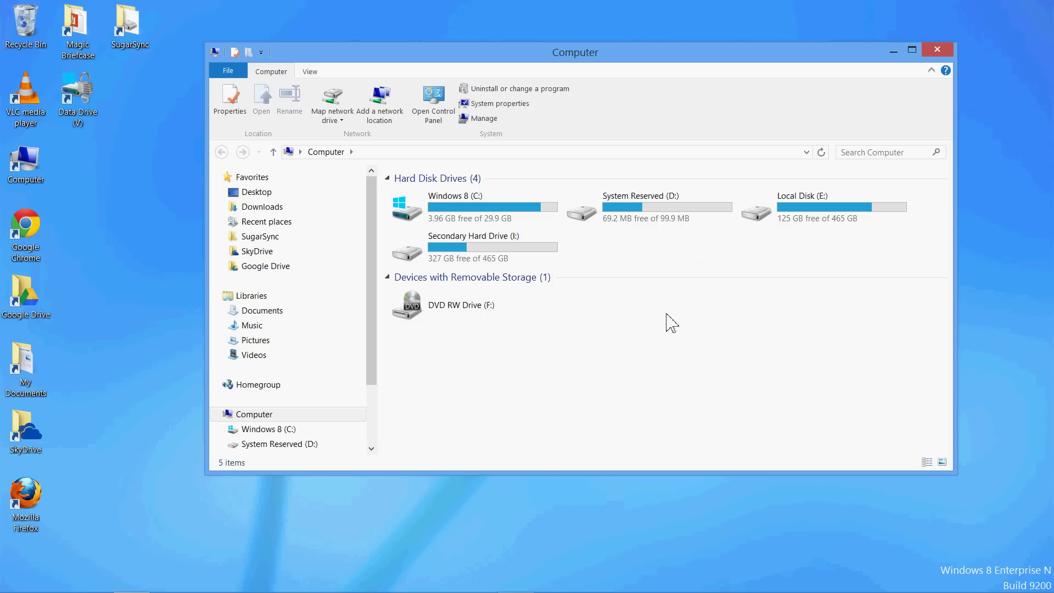
mouse_move(401, 588)
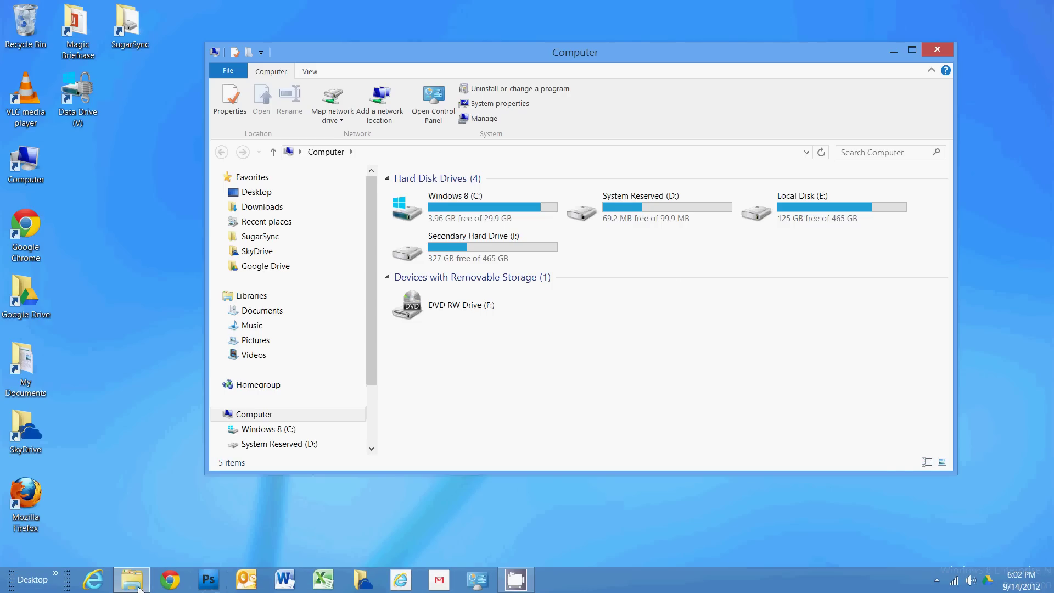
click(93, 579)
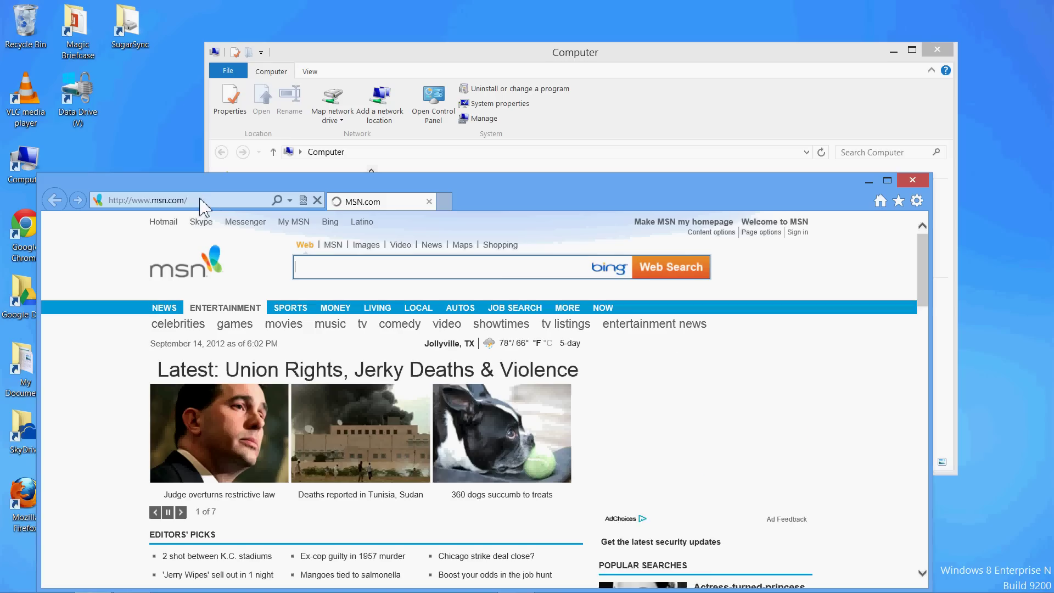
Go to sugarsync.com in Internet Explorer and move the window higher.
click(200, 200)
text(sugar)
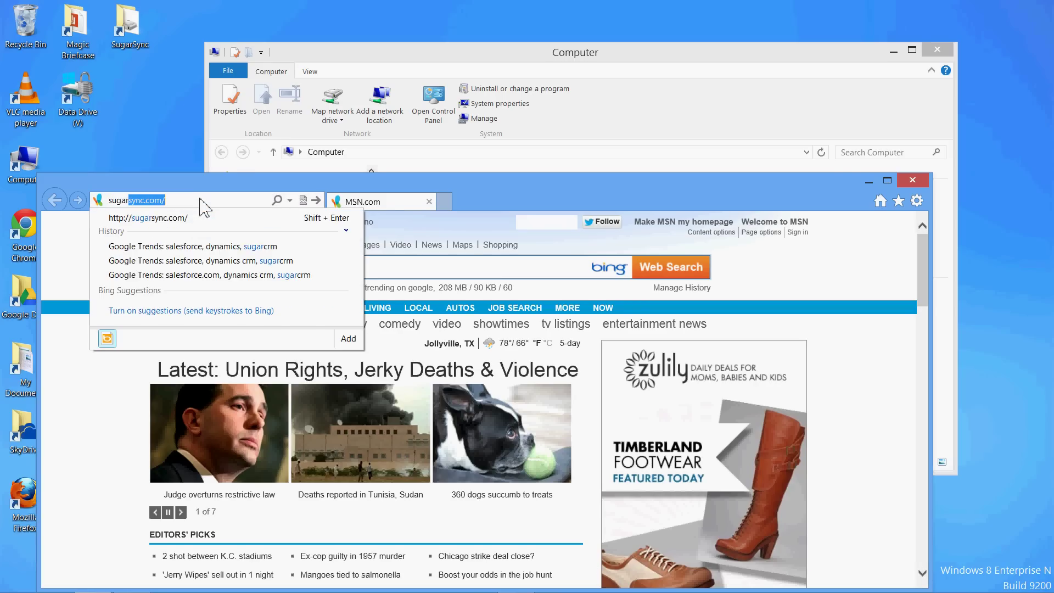
key(Return)
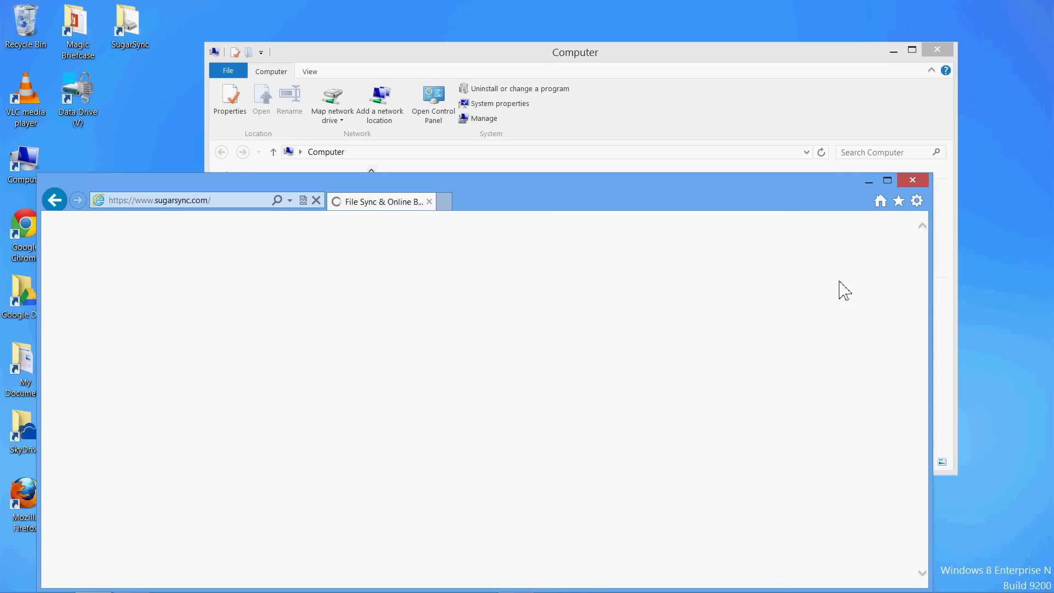
drag(693, 197, 796, 67)
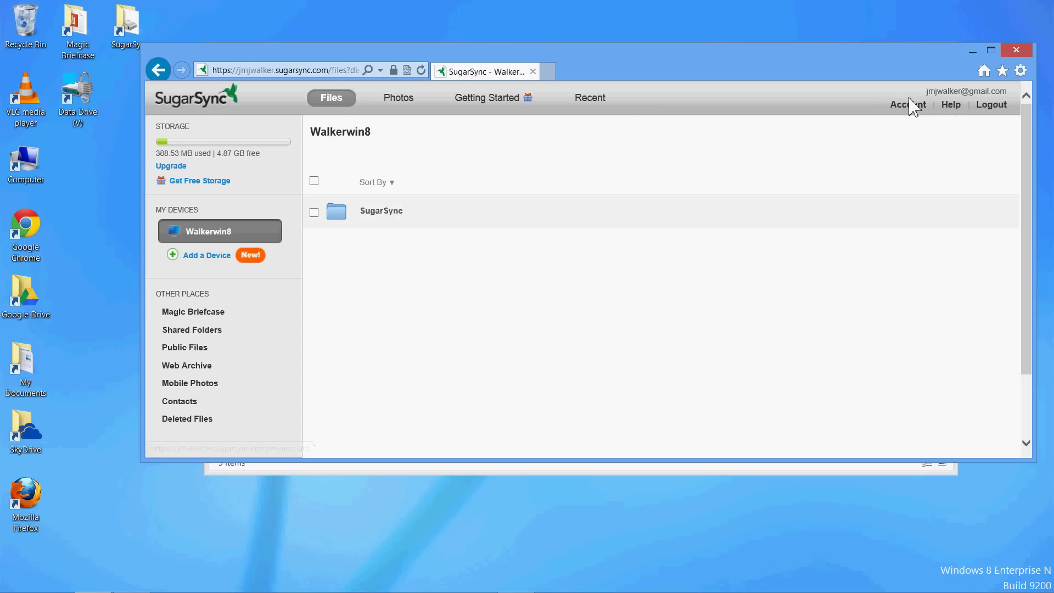
Open the SugarSync folder and show the actions menu for Data.vhd.
click(379, 213)
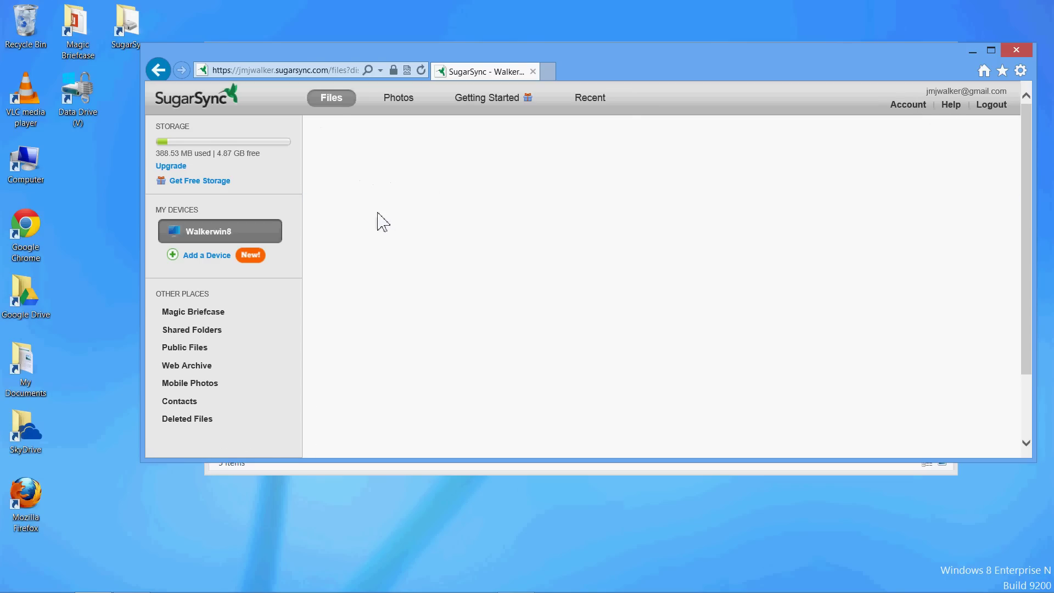
mouse_move(396, 219)
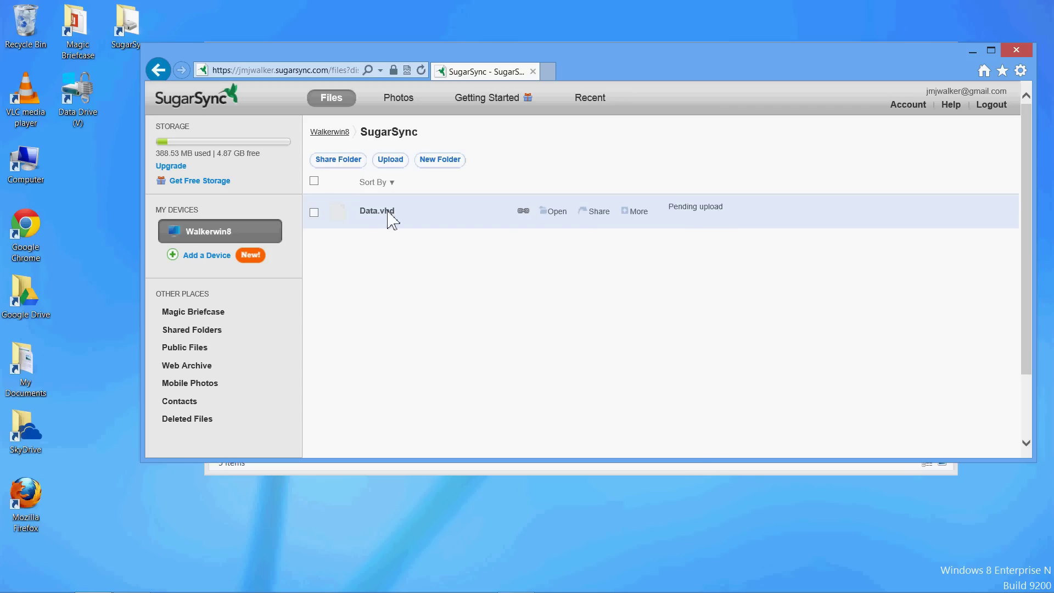
click(314, 212)
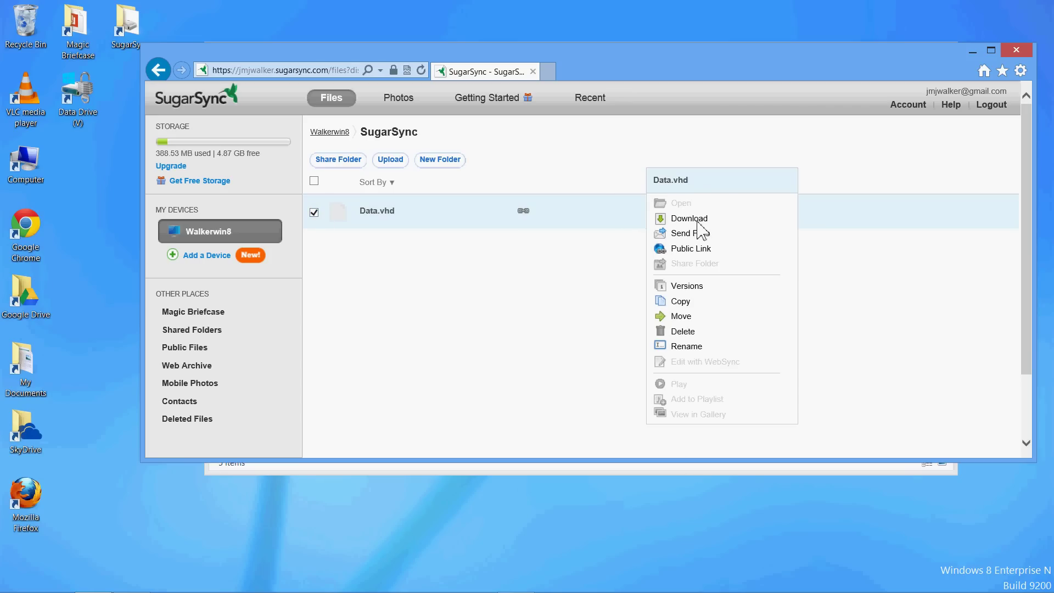
Save an older version of Data.vhd as DataRestore.vhd (180.38 MB) in SugarSync, then minimize the browser.
click(687, 286)
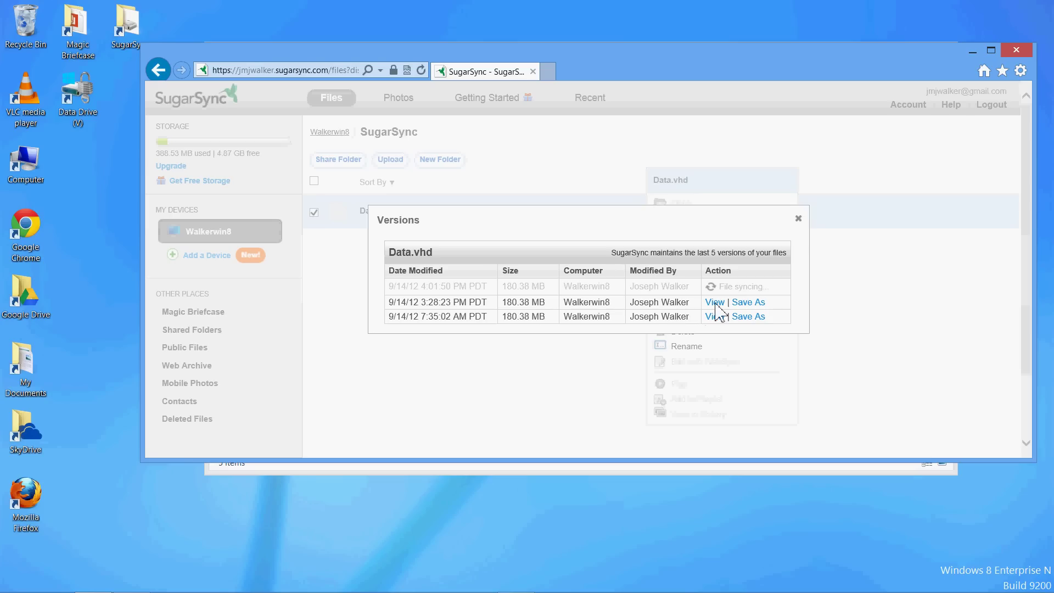
click(753, 304)
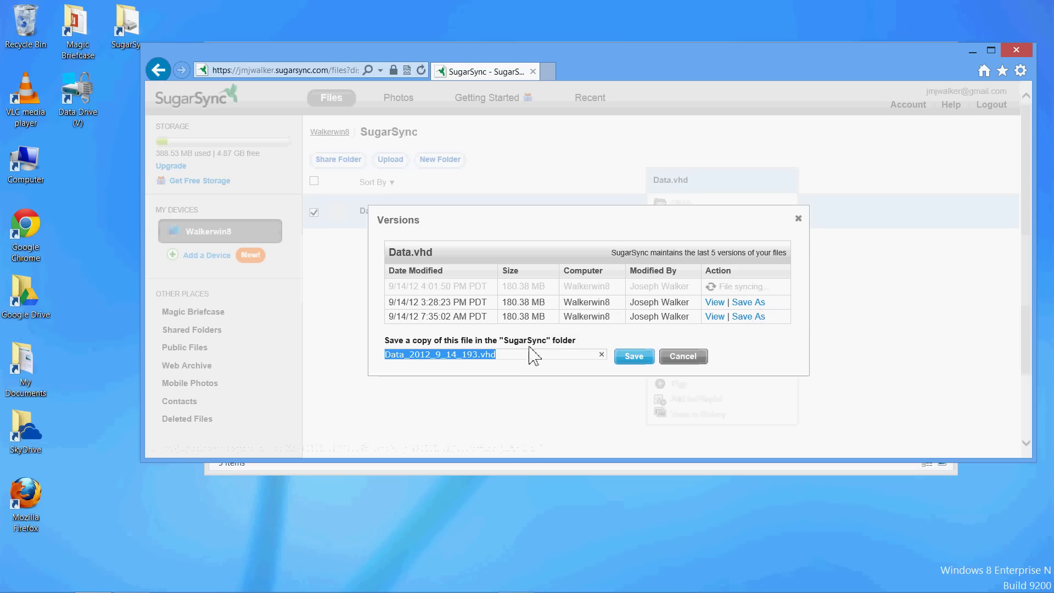
click(475, 357)
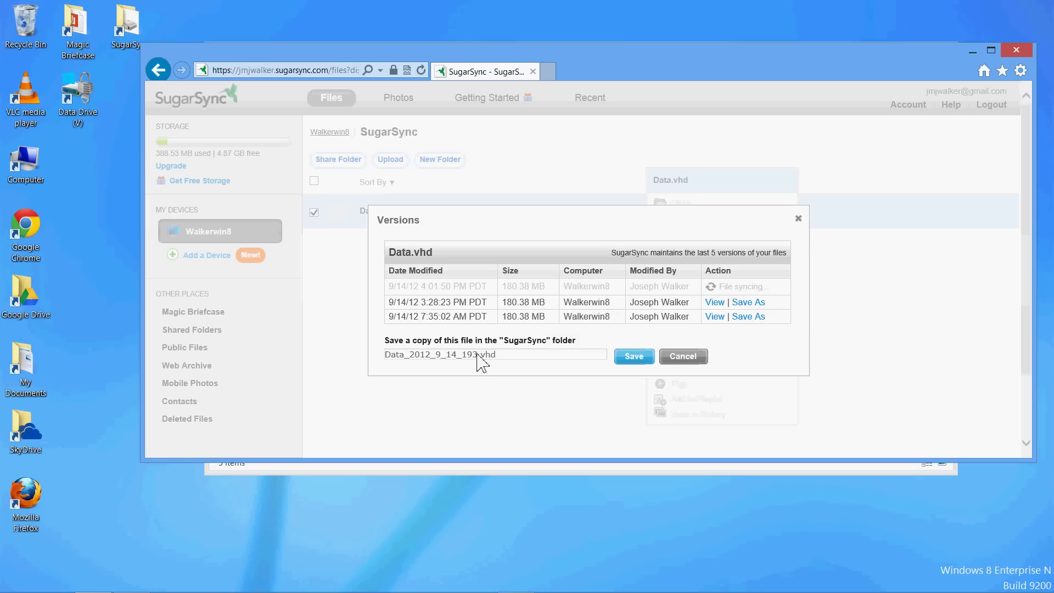
drag(477, 360, 317, 357)
text(DataRestore)
click(630, 360)
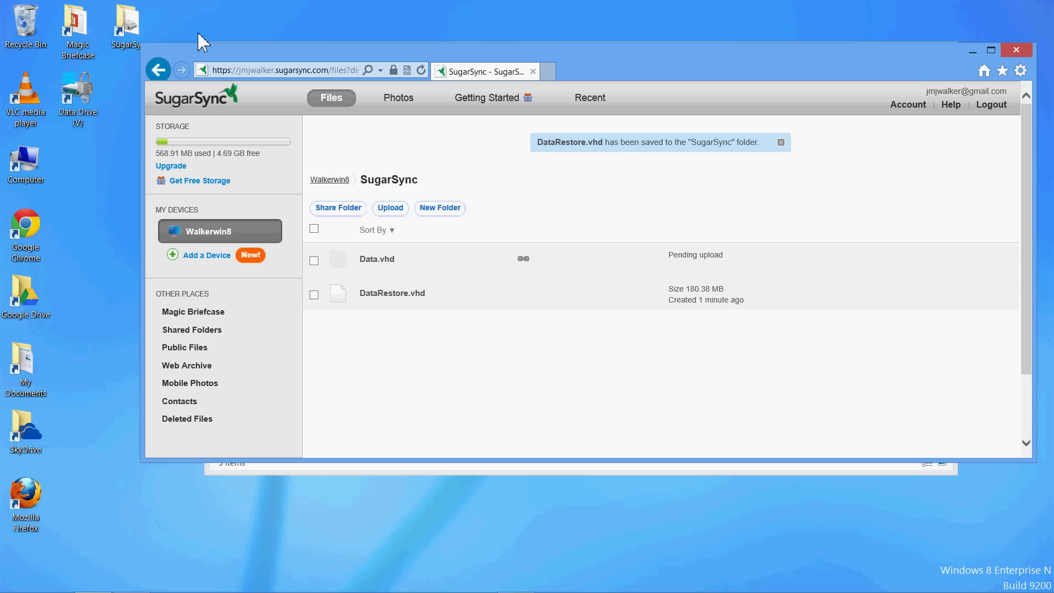
click(701, 301)
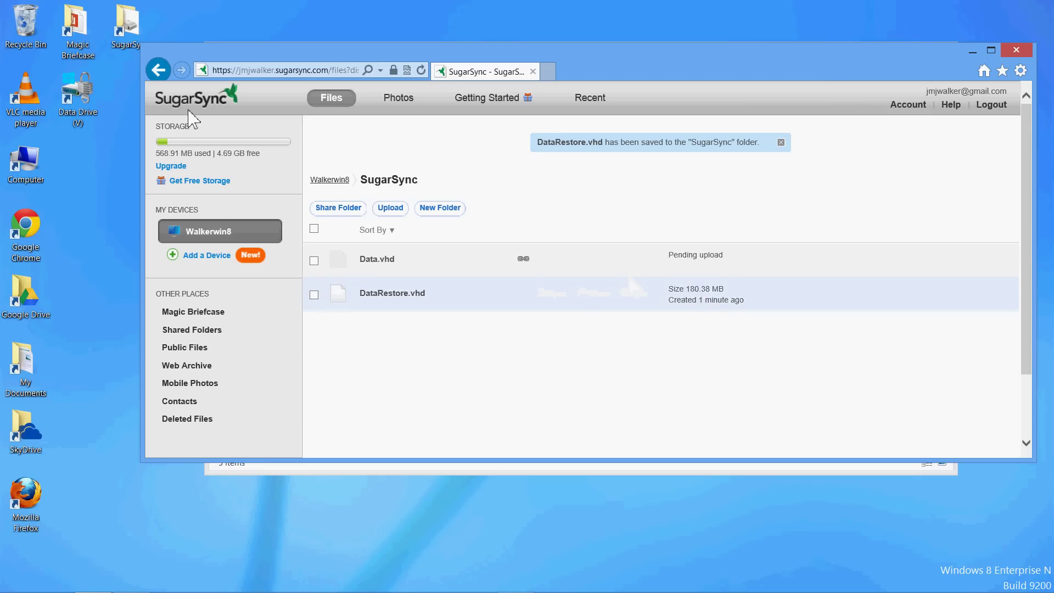
click(972, 51)
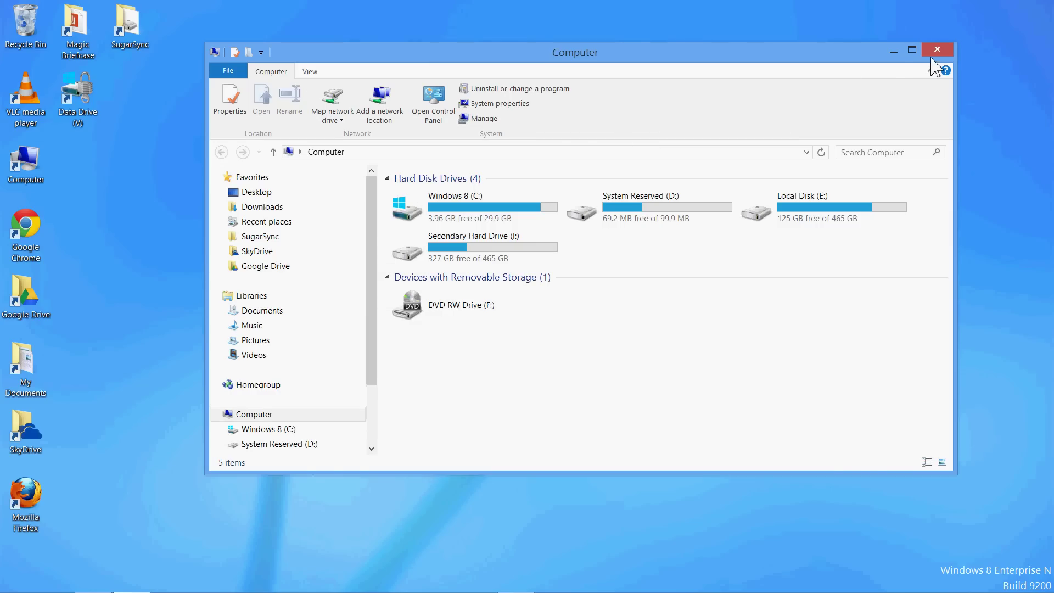
Drag Data_2012_9_13_2228.vhd from My Documents onto the desktop, then close the folder.
click(895, 52)
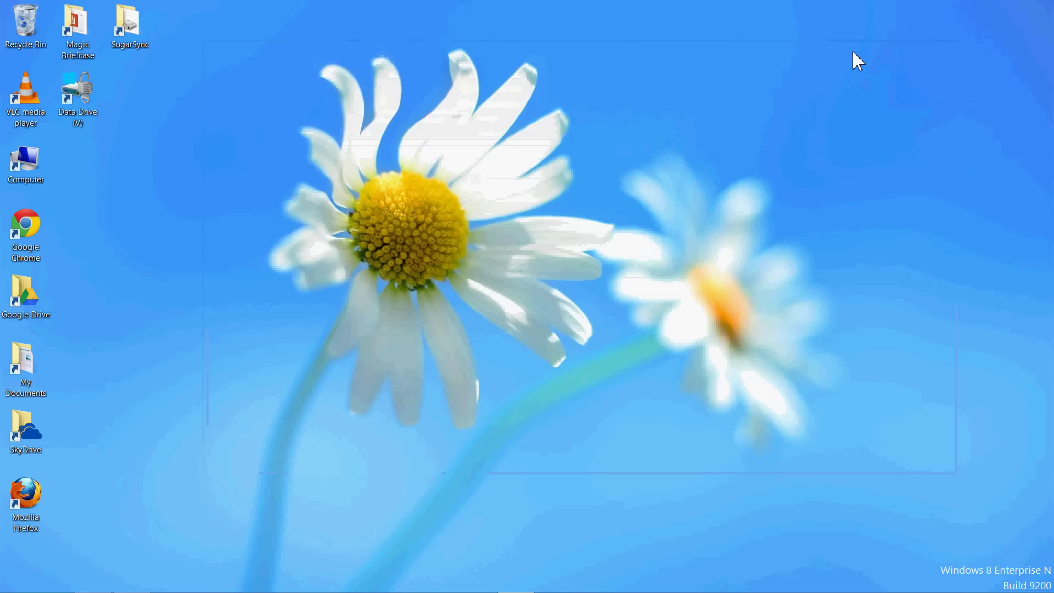
double_click(20, 363)
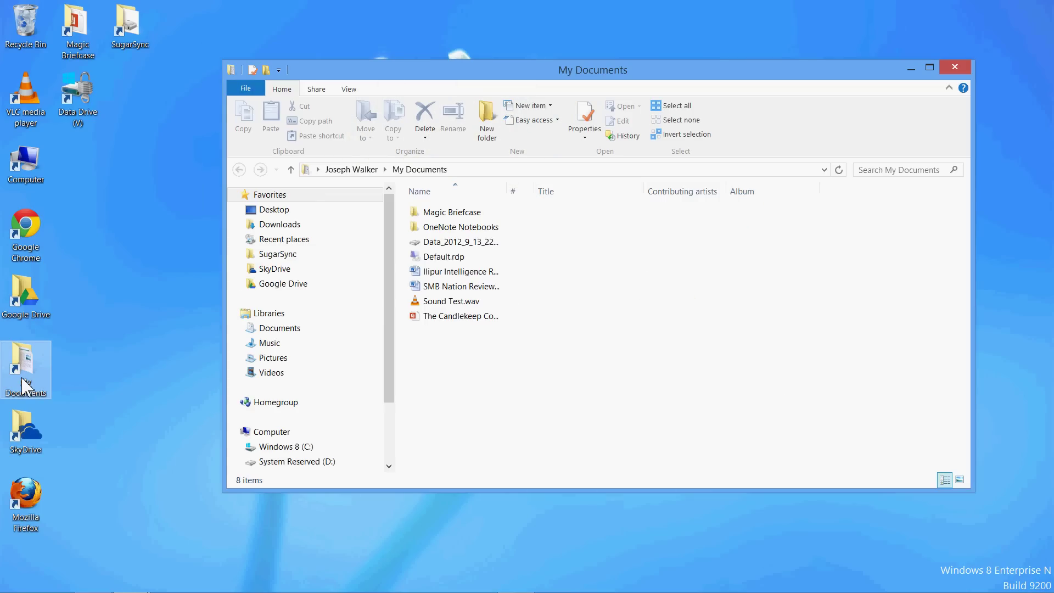
click(466, 246)
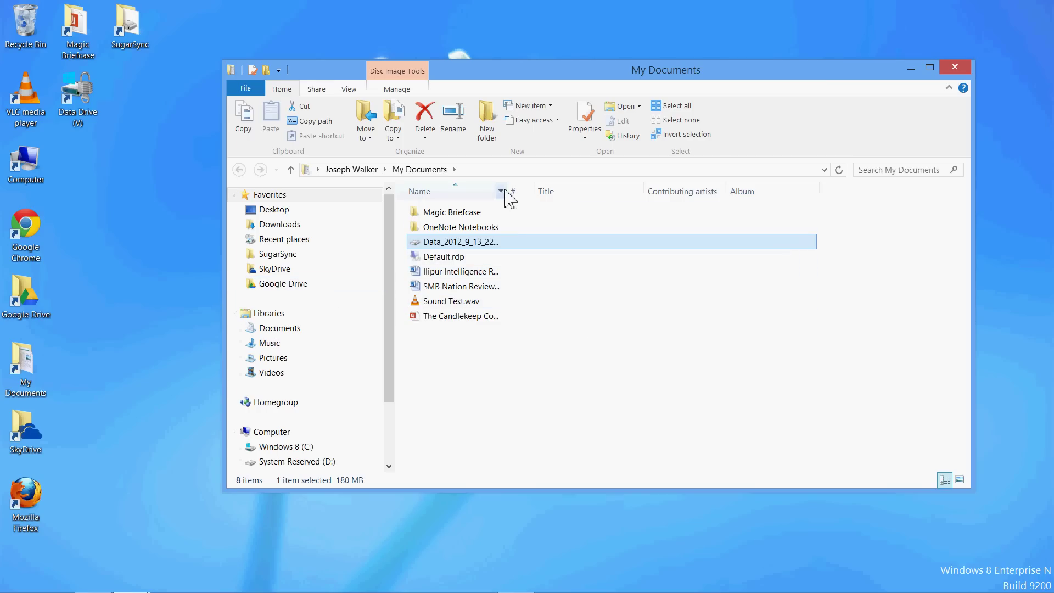
drag(506, 191, 562, 191)
drag(476, 244, 106, 223)
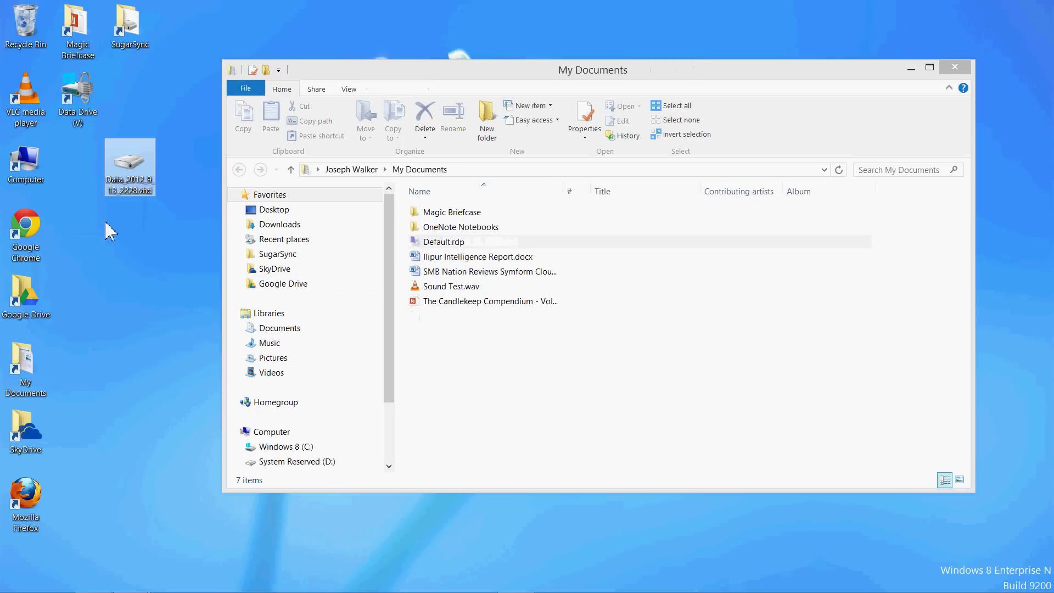
click(950, 67)
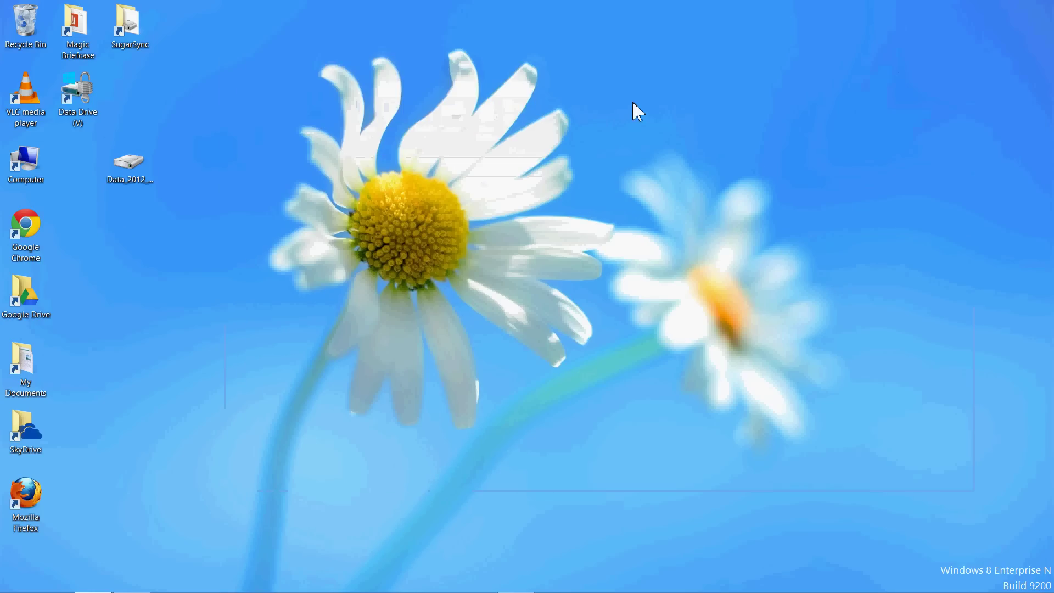
Mount the desktop Data disk image as drive V: and unlock it with its BitLocker password.
right_click(138, 172)
click(154, 166)
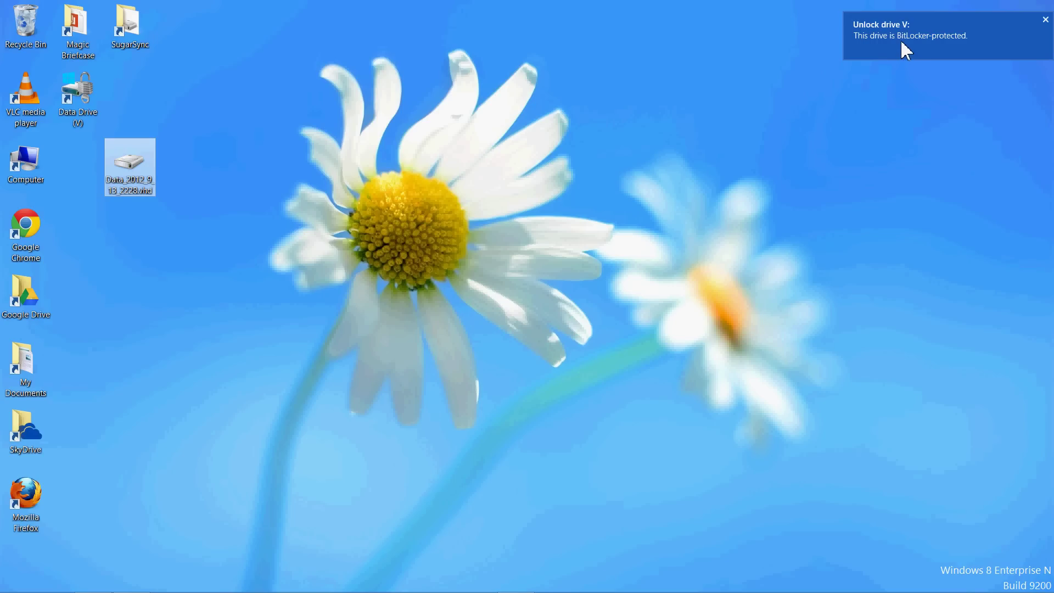
click(895, 40)
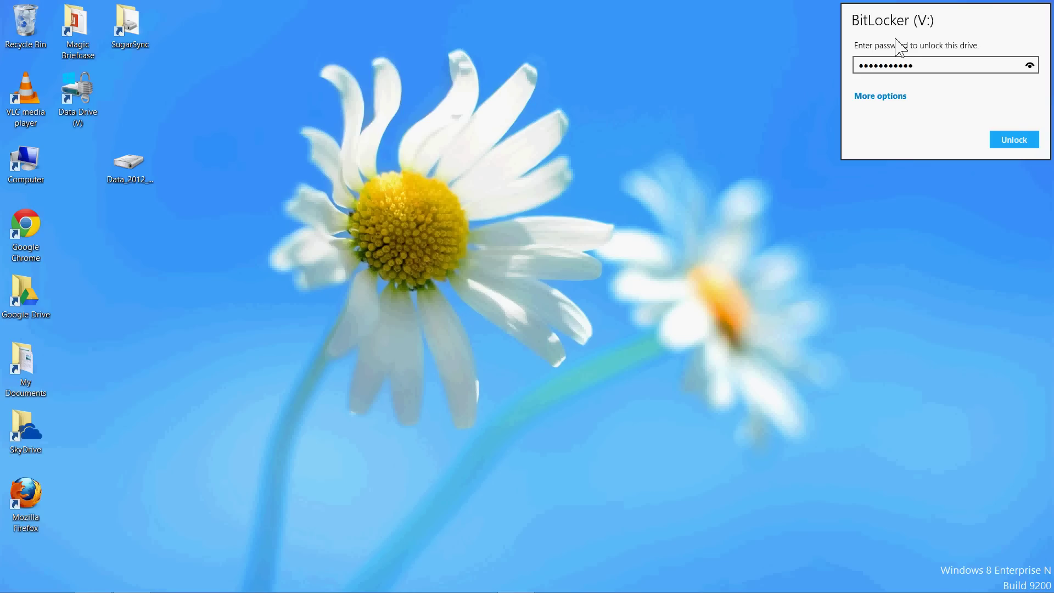
click(1024, 143)
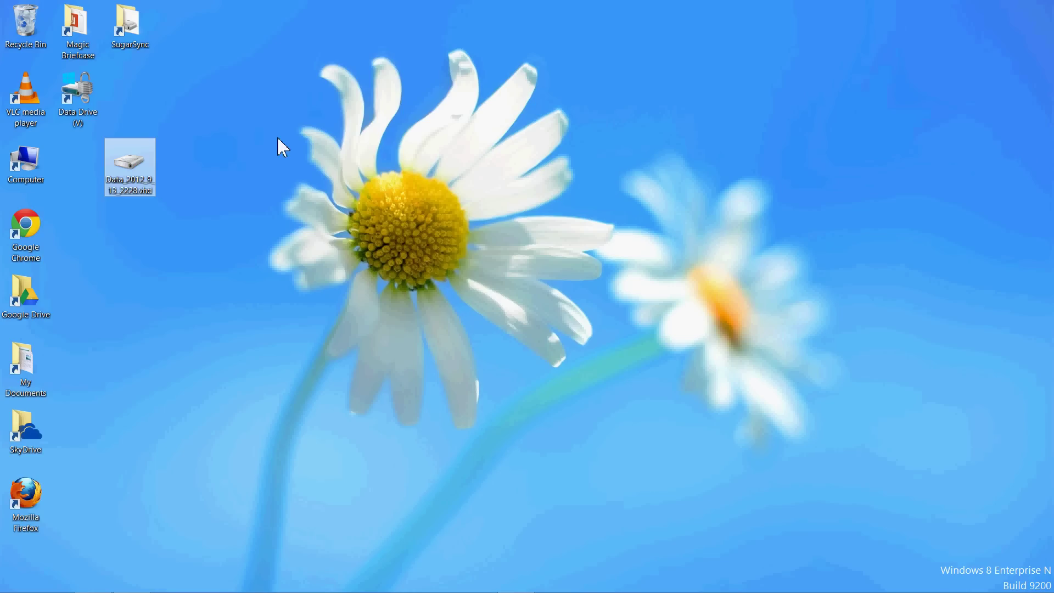
Browse the 262 items on Data Drive (V:), then reopen Computer and select V:.
double_click(77, 93)
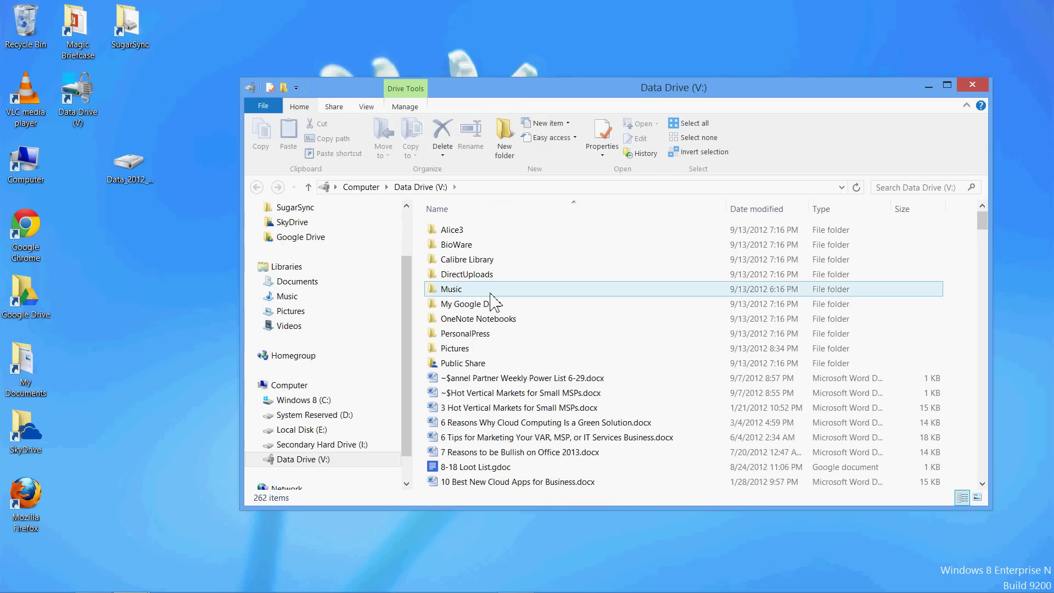
scroll(491, 302, down, 15)
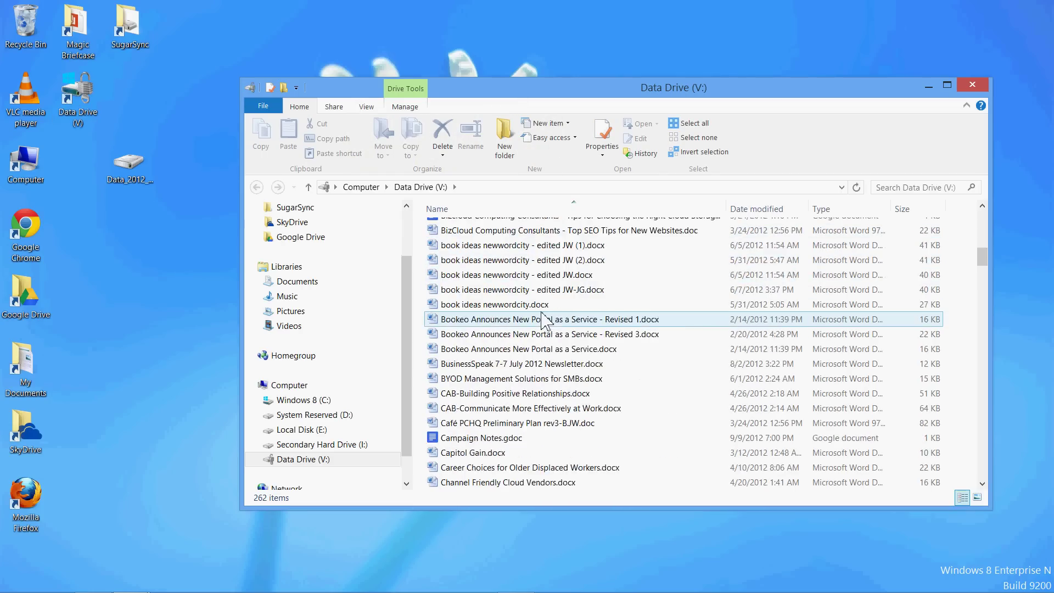
scroll(543, 318, down, 20)
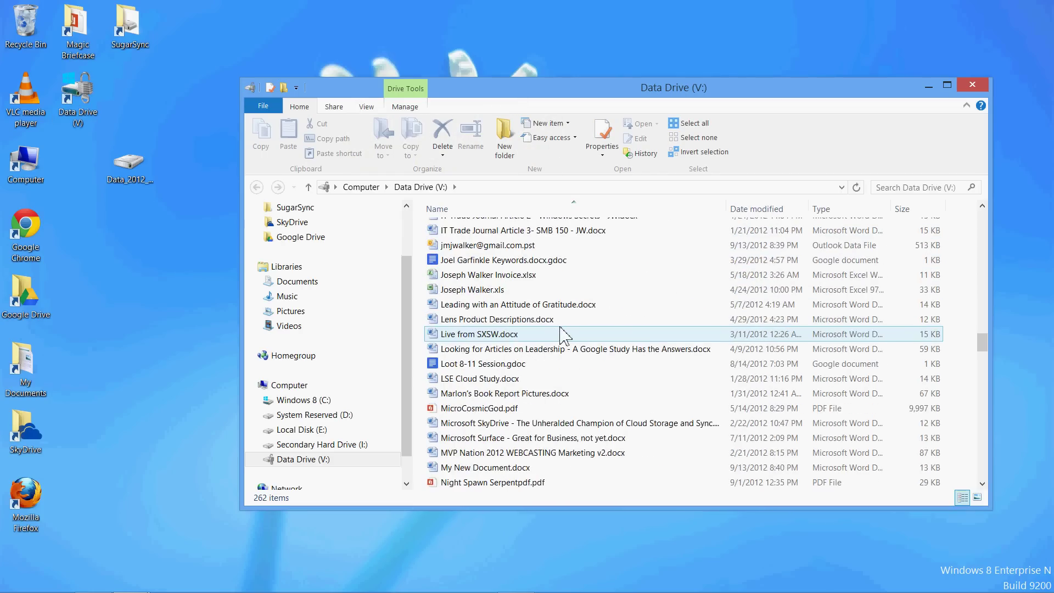
scroll(563, 332, down, 20)
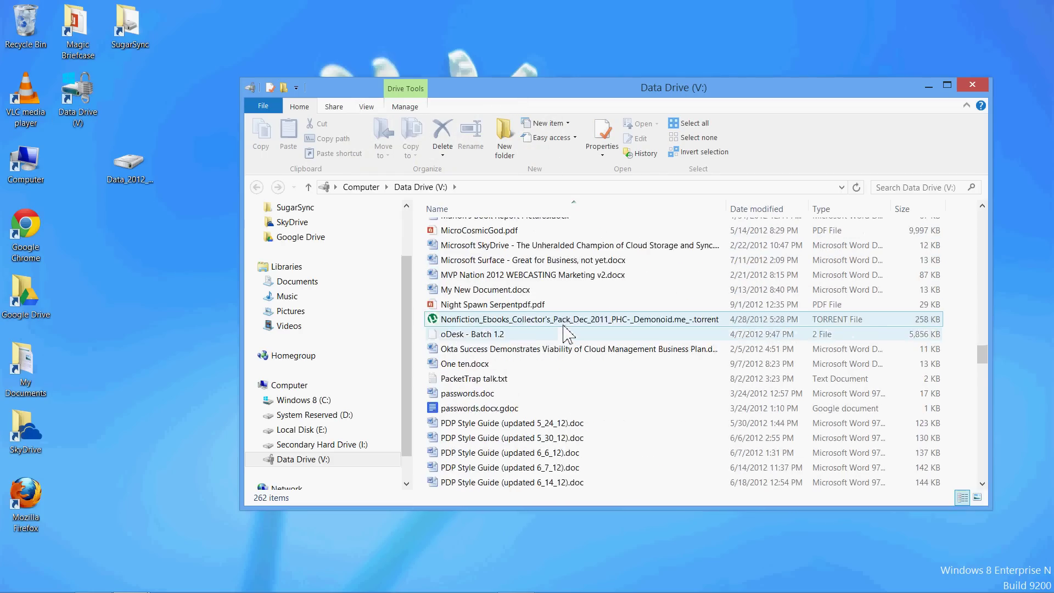
click(972, 84)
key(super+e)
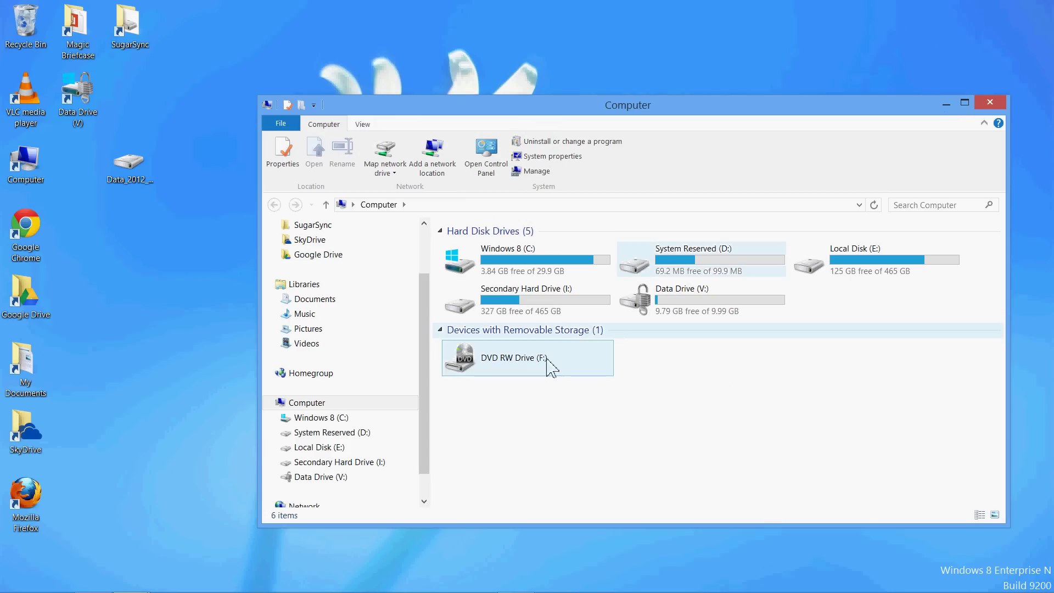
click(724, 309)
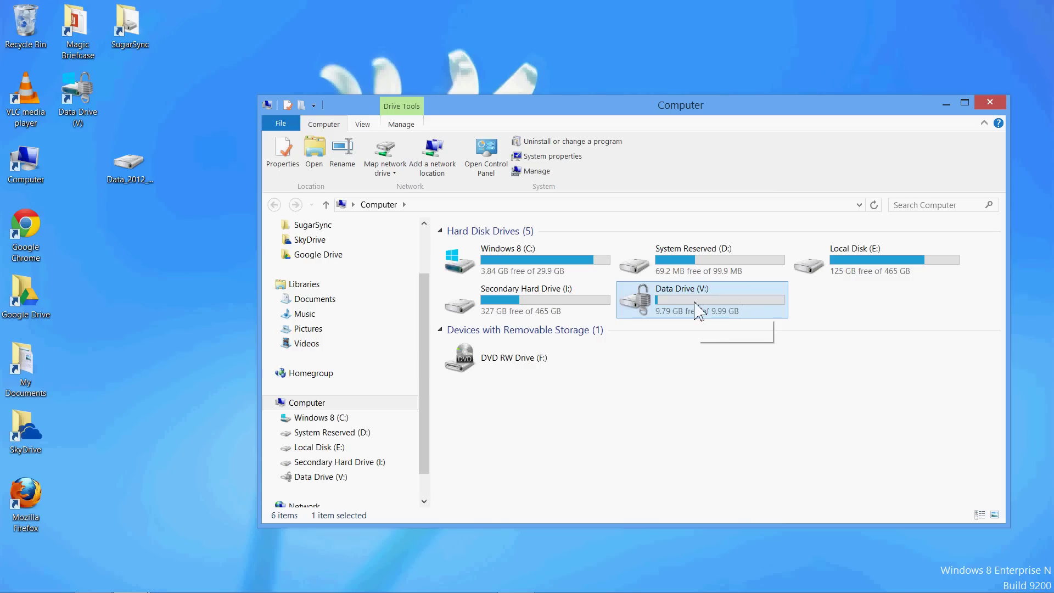
Copy the SMB Nation .docx from My Documents onto V:, keeping that version, and close both windows.
double_click(42, 342)
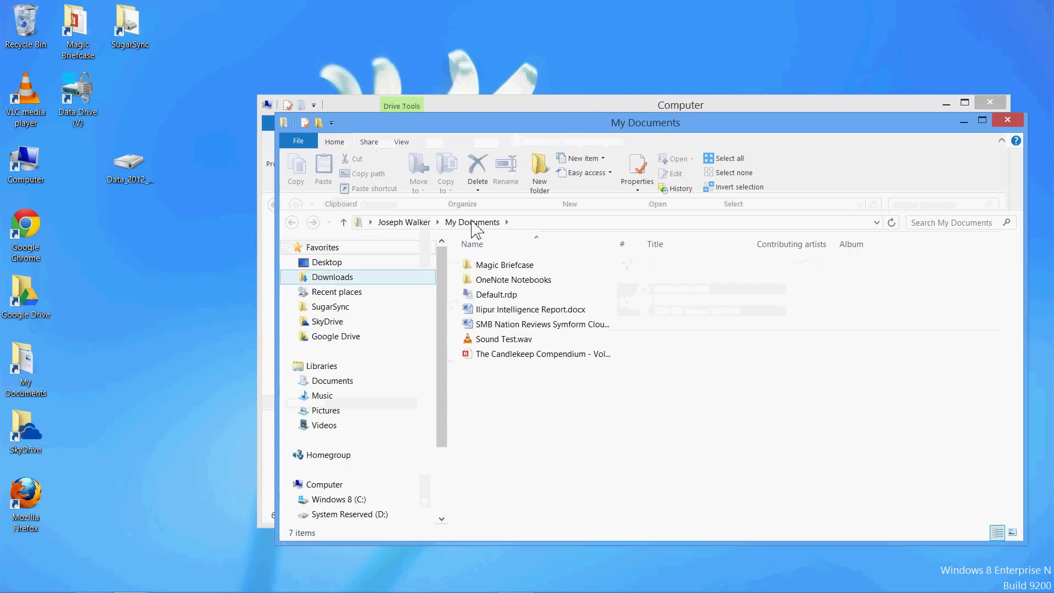
drag(318, 96, 90, 37)
drag(82, 239, 697, 313)
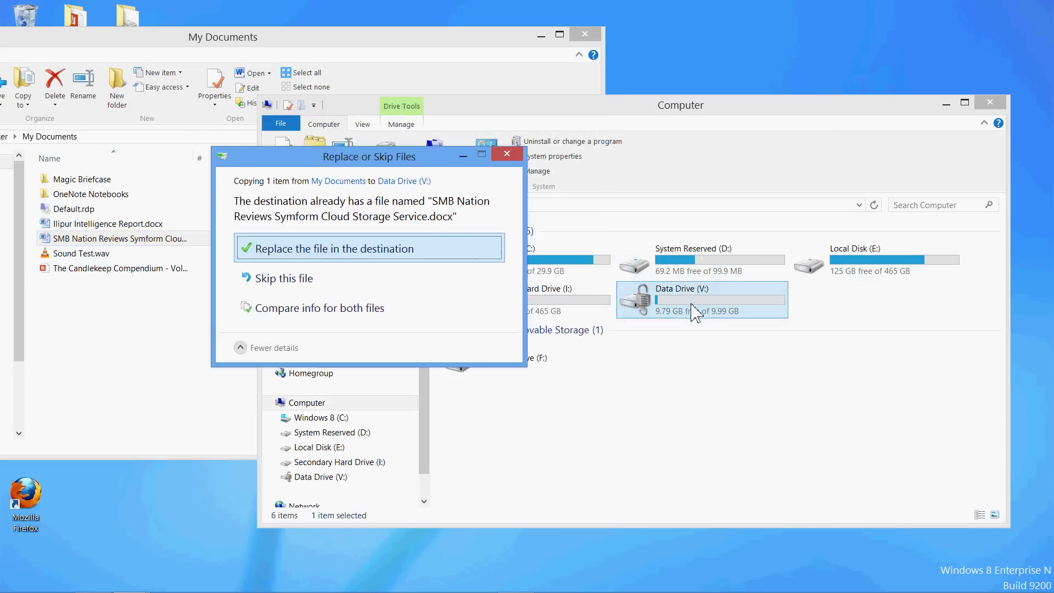
click(325, 314)
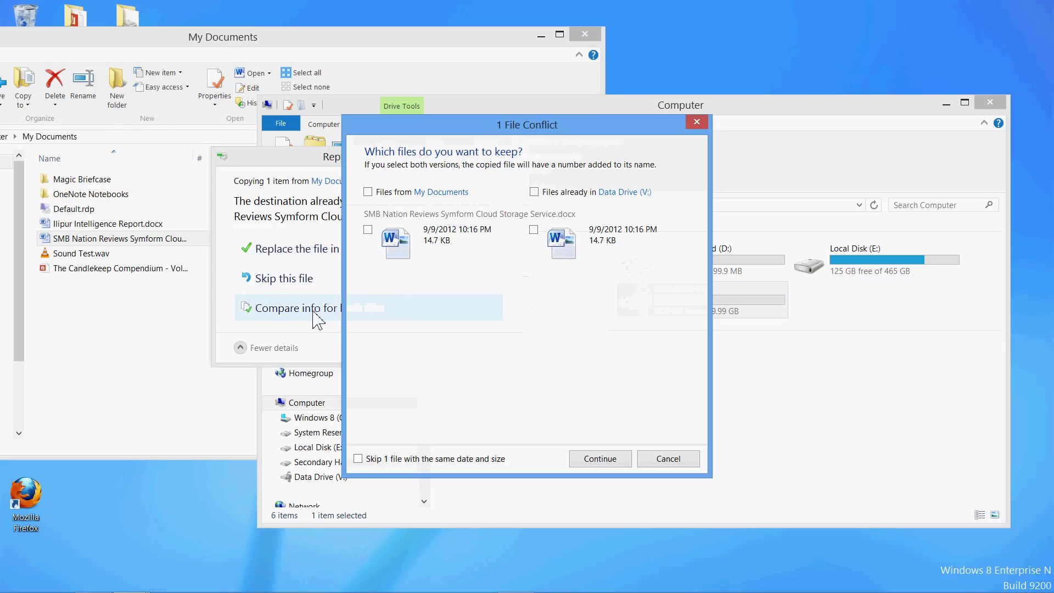
click(368, 230)
click(608, 460)
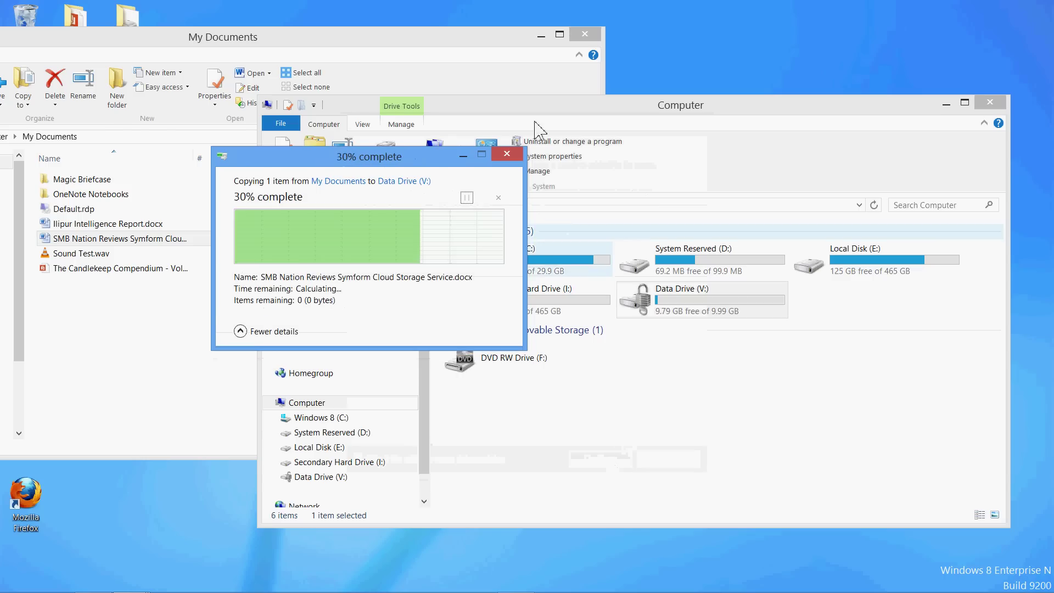
click(583, 36)
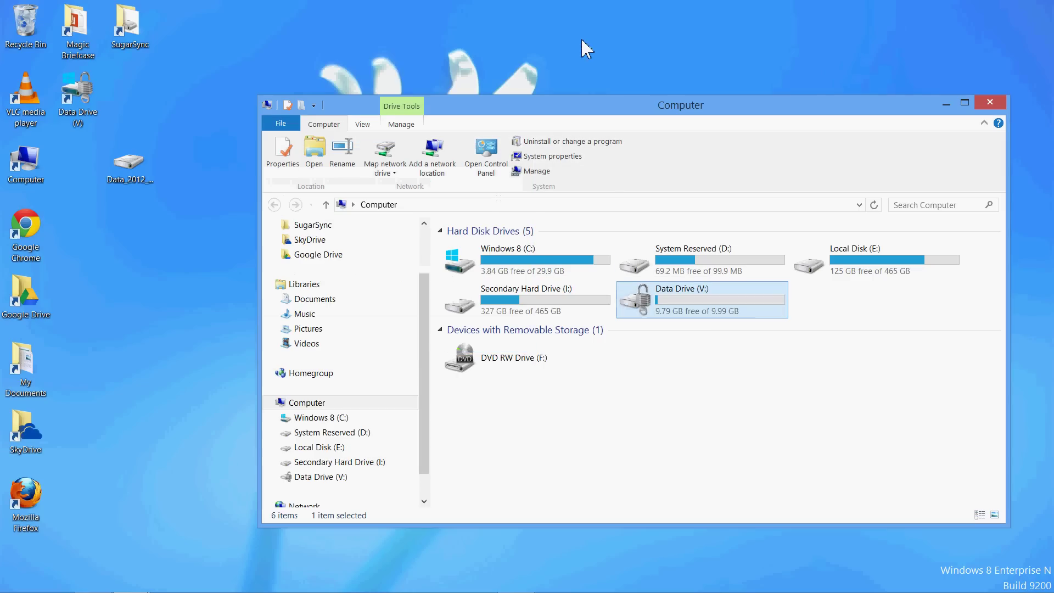
click(990, 103)
In Word's Save As, check that the Documents library's properties show Data Drive (V:).
mouse_move(222, 587)
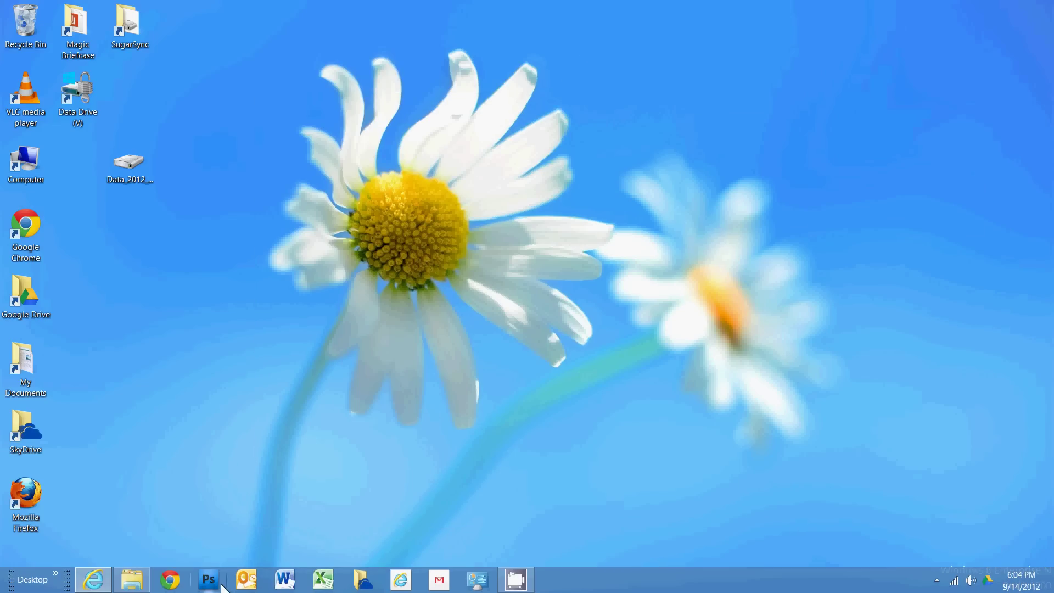
click(284, 579)
click(19, 25)
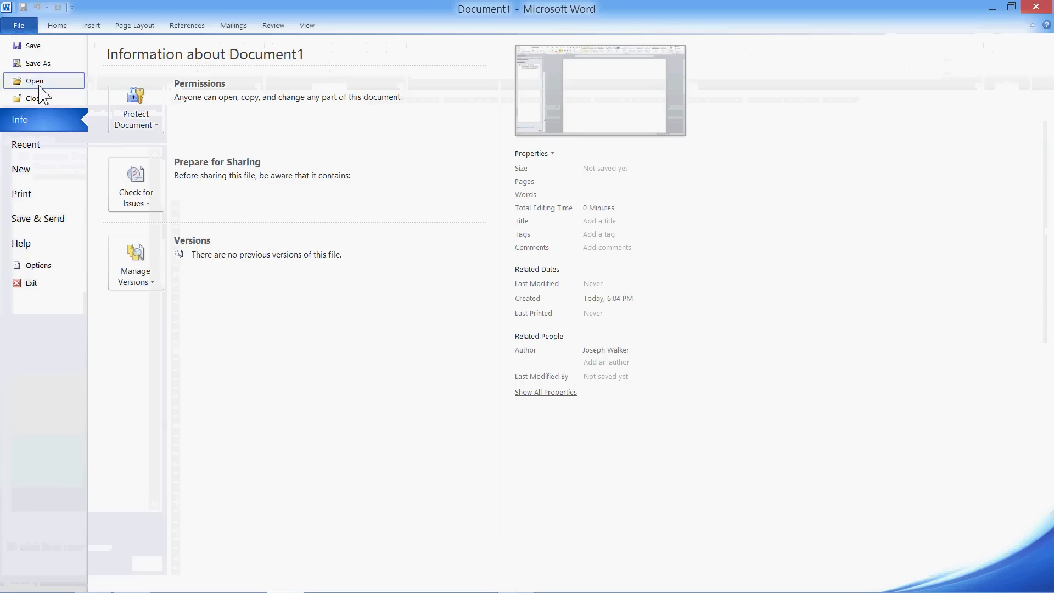
click(37, 63)
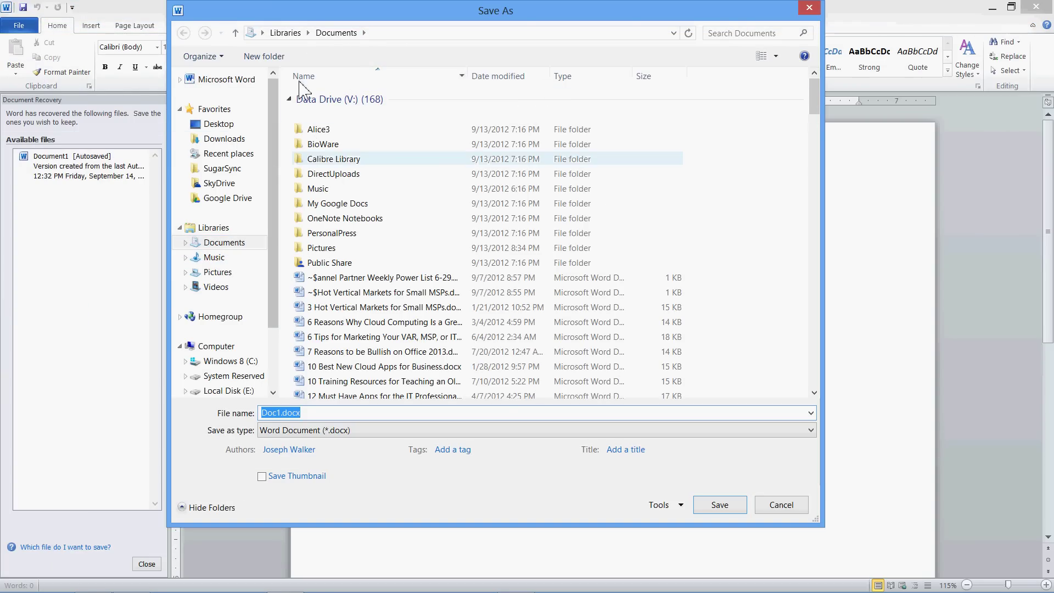
right_click(218, 246)
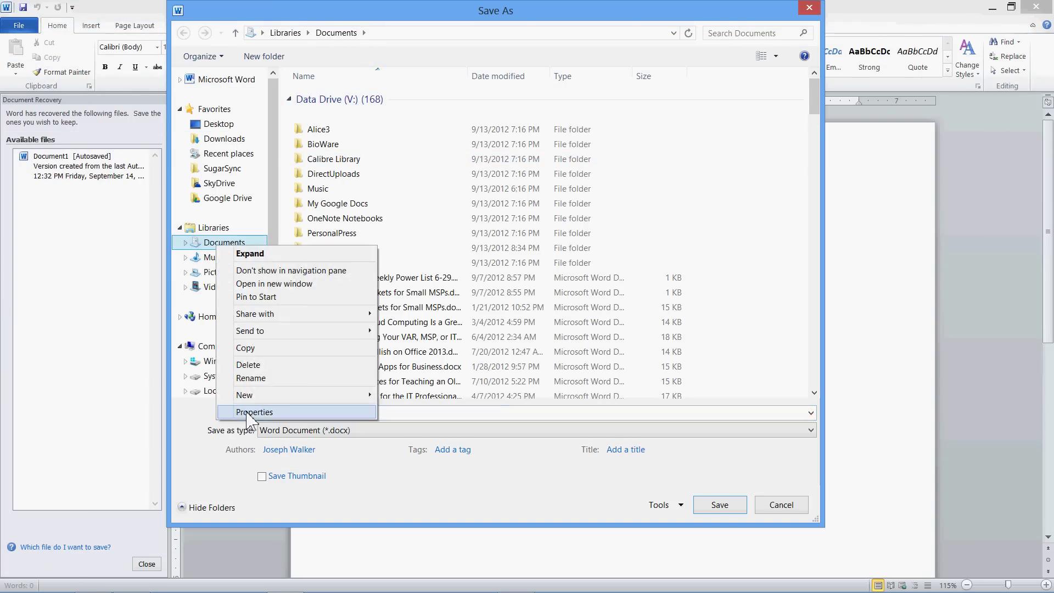
click(251, 411)
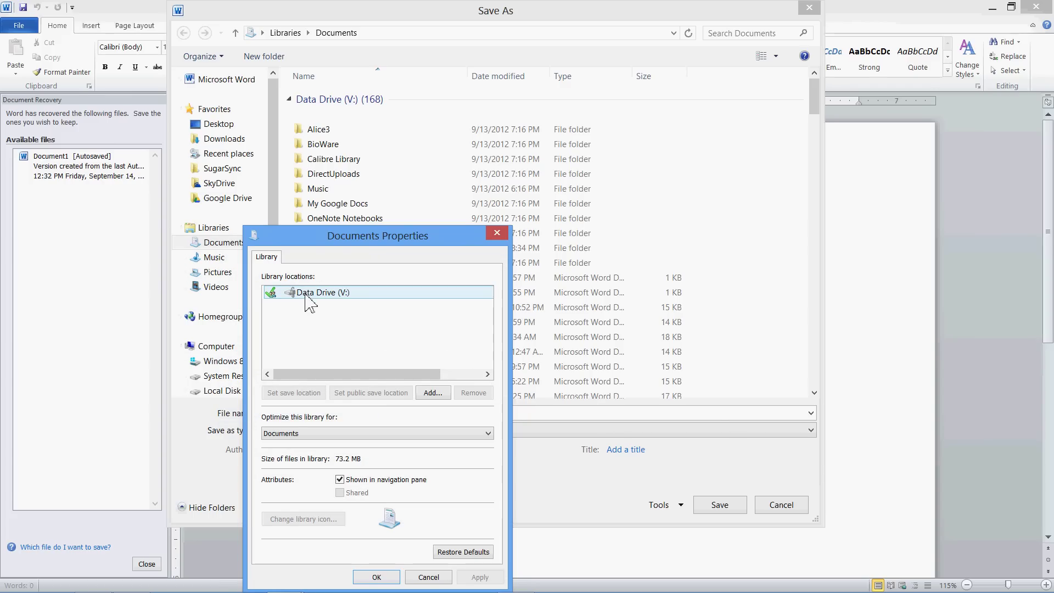
drag(365, 242, 391, 75)
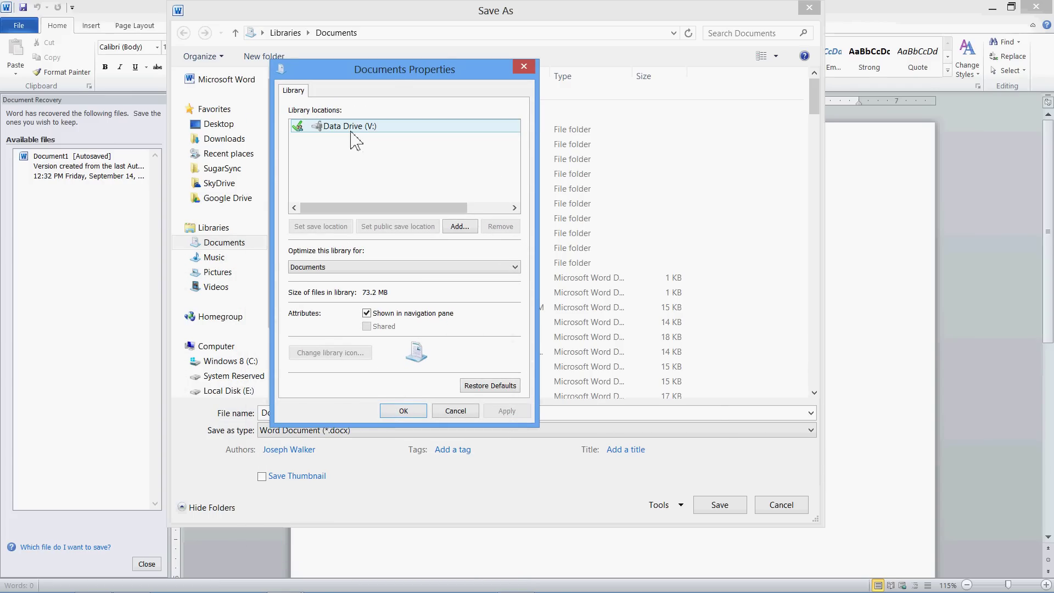
drag(388, 76, 388, 120)
click(411, 458)
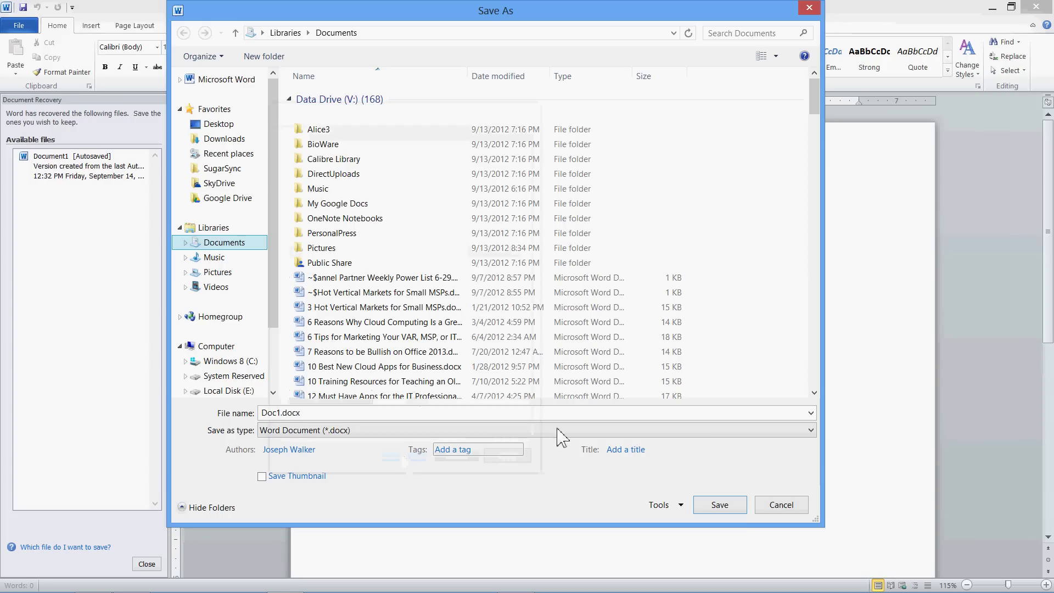
Cancel Save As and close Word, choosing to view recovered files later.
click(780, 511)
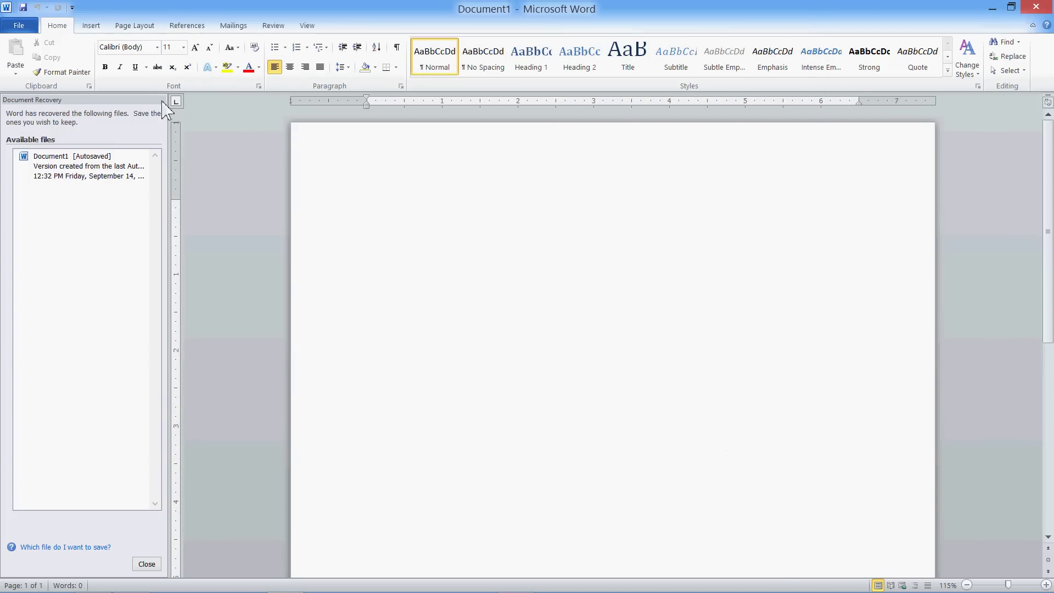
click(1040, 6)
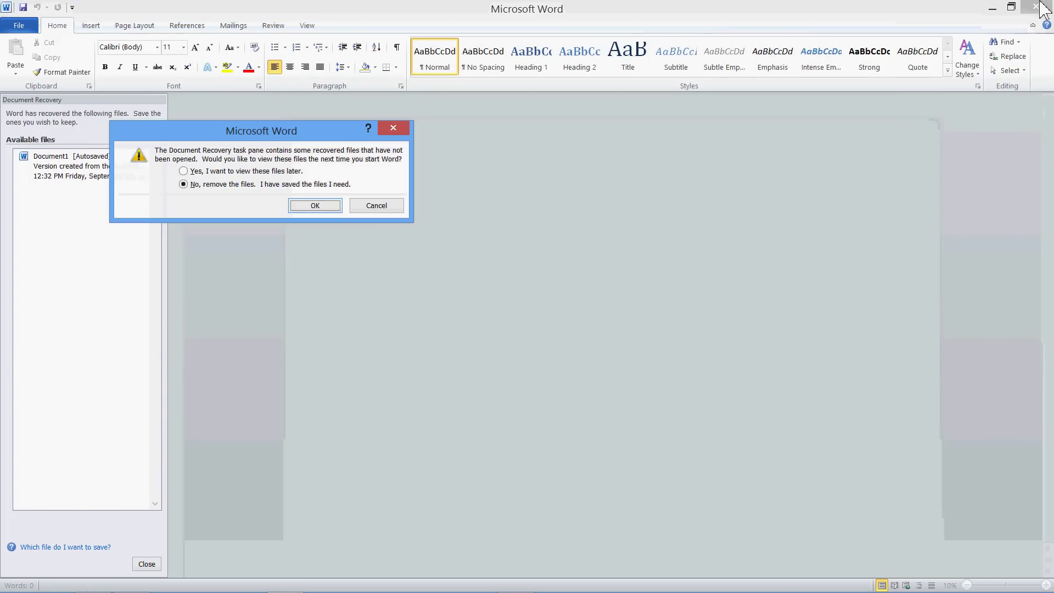
click(278, 172)
Finish closing Word, then open the SugarSync folder listing Data.vhd and centre its window.
click(324, 209)
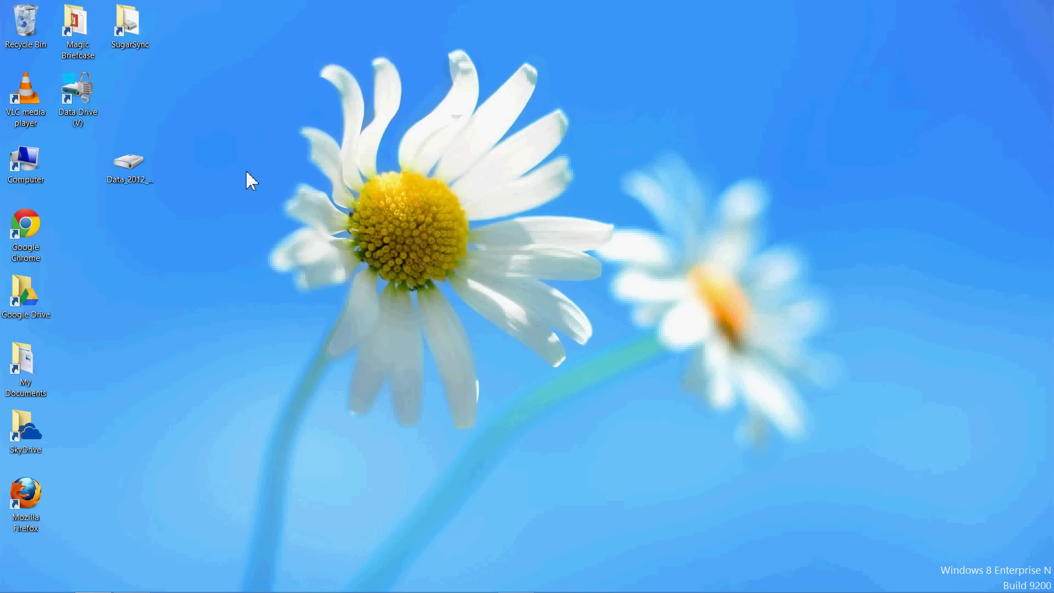
double_click(138, 38)
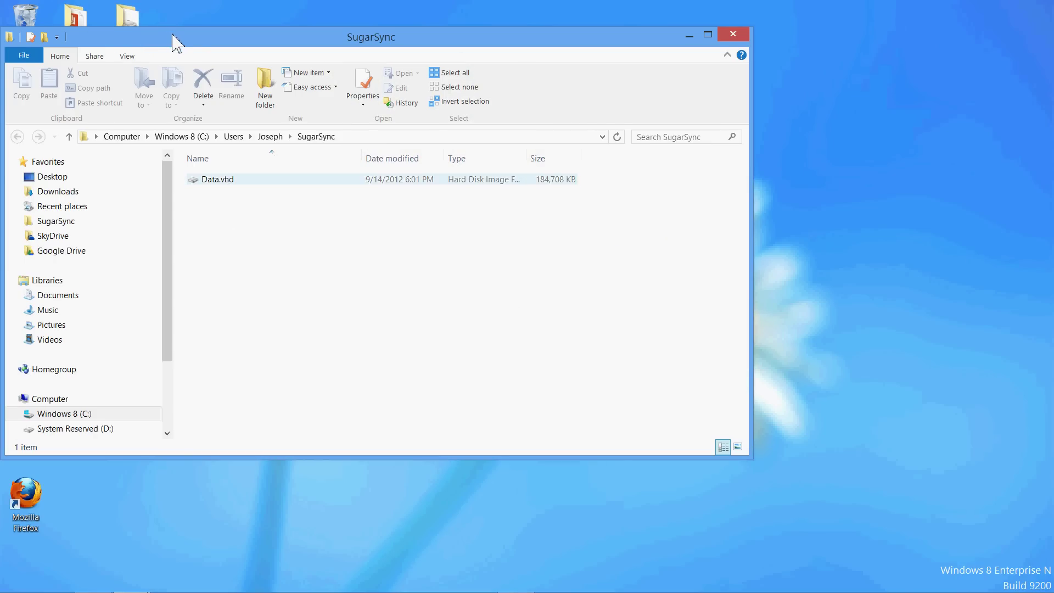
drag(171, 41, 371, 86)
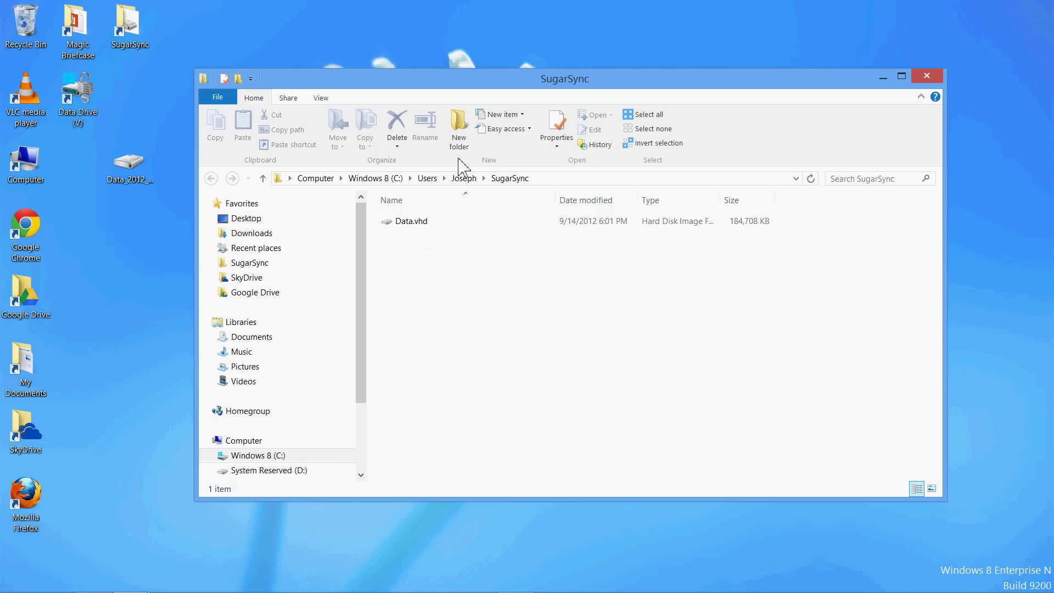
Copy a public link for Data.vhd via the SugarSync context menu and dismiss the notification.
right_click(408, 224)
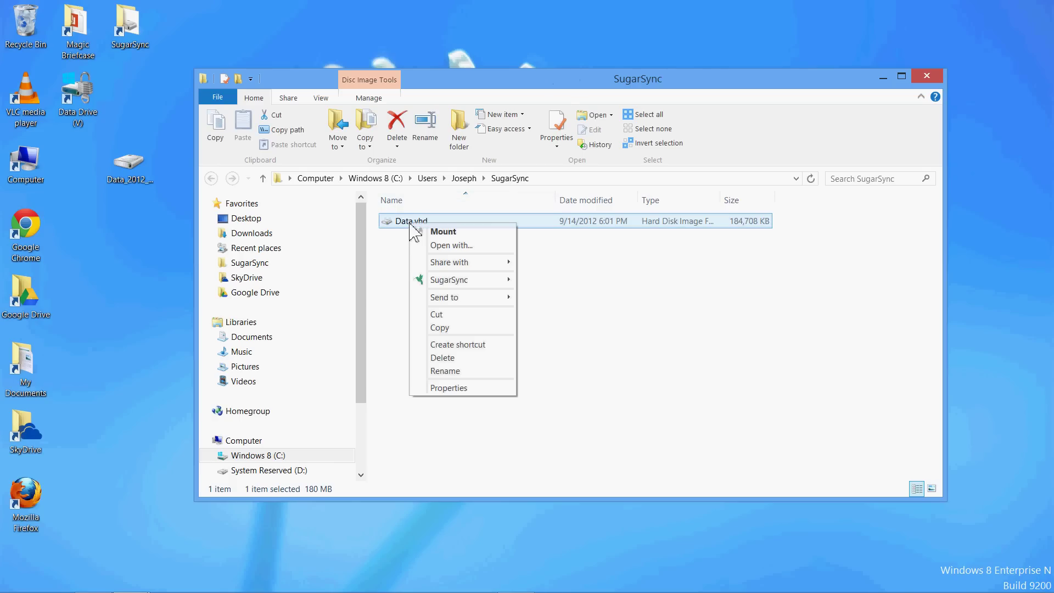
mouse_move(501, 289)
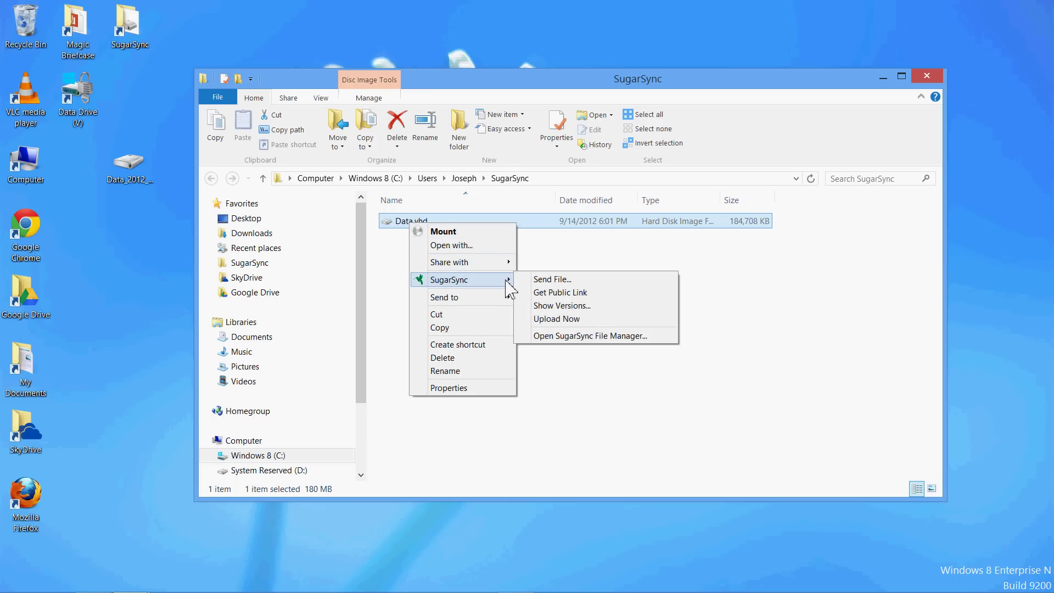
click(579, 295)
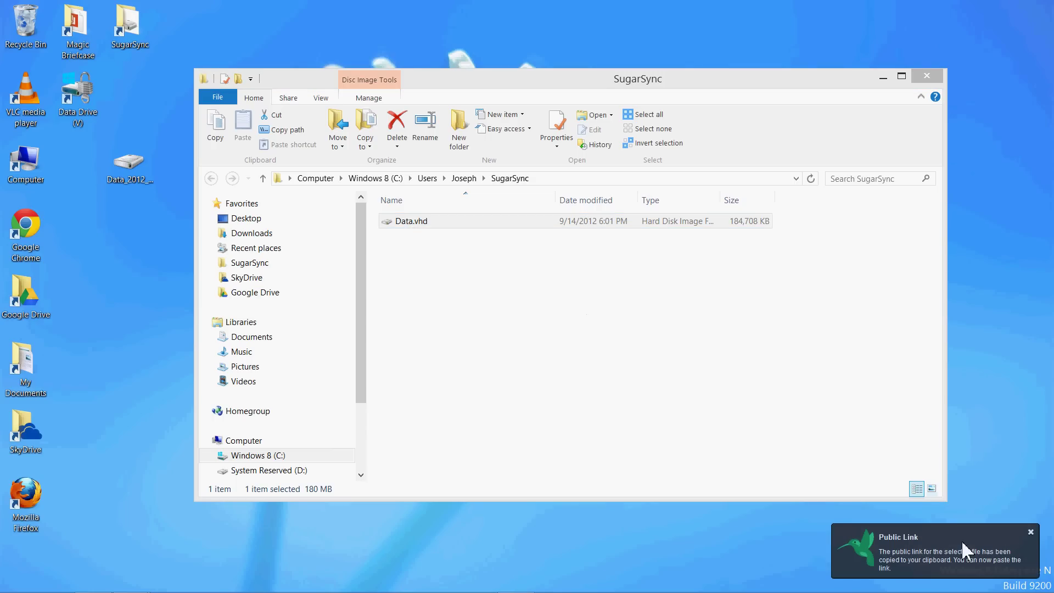
click(962, 548)
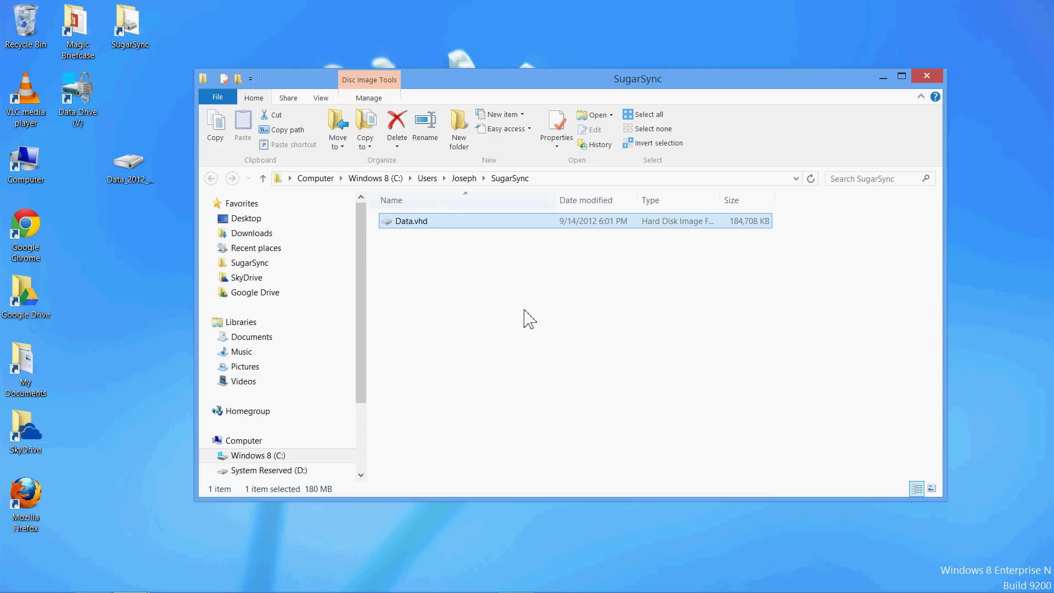
mouse_move(102, 592)
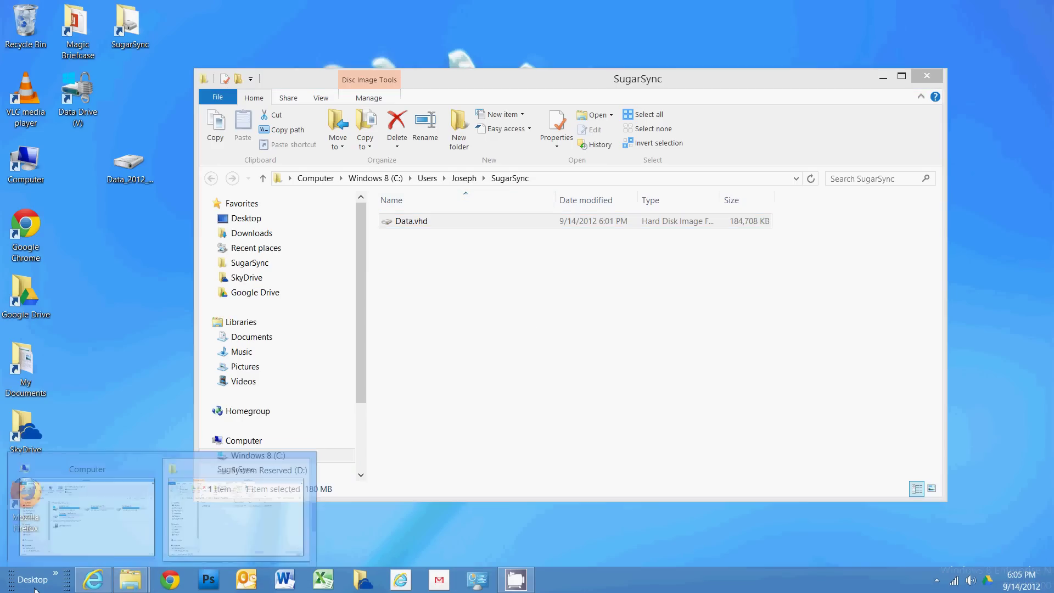
Launch Notepad, paste the Data.vhd public link, widen and lower the window, and start a new line.
click(2, 590)
text(notepad)
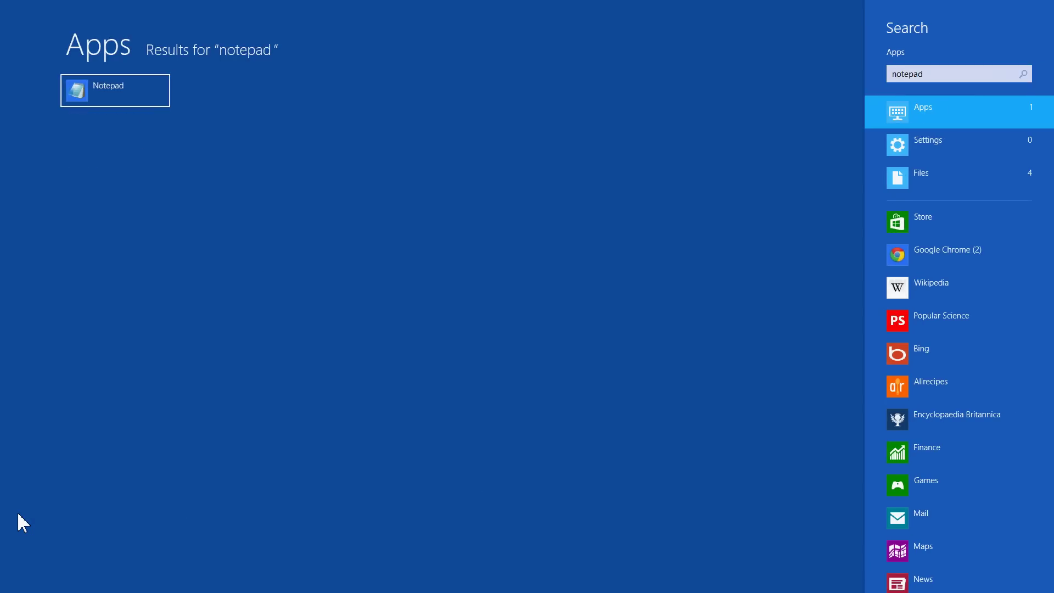
key(Return)
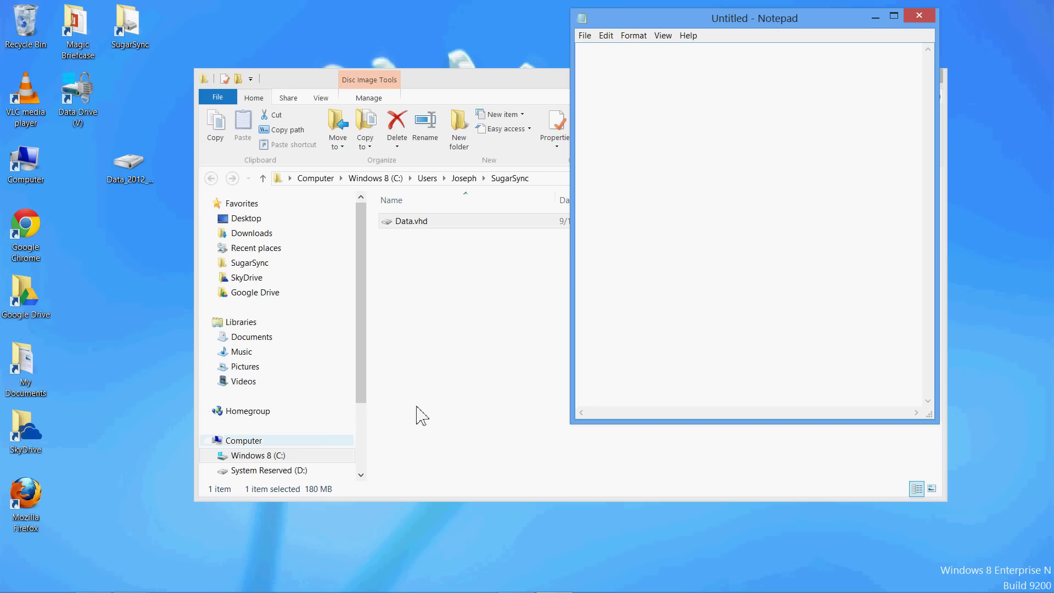
key(ctrl+v)
drag(572, 341, 104, 287)
drag(380, 14, 379, 84)
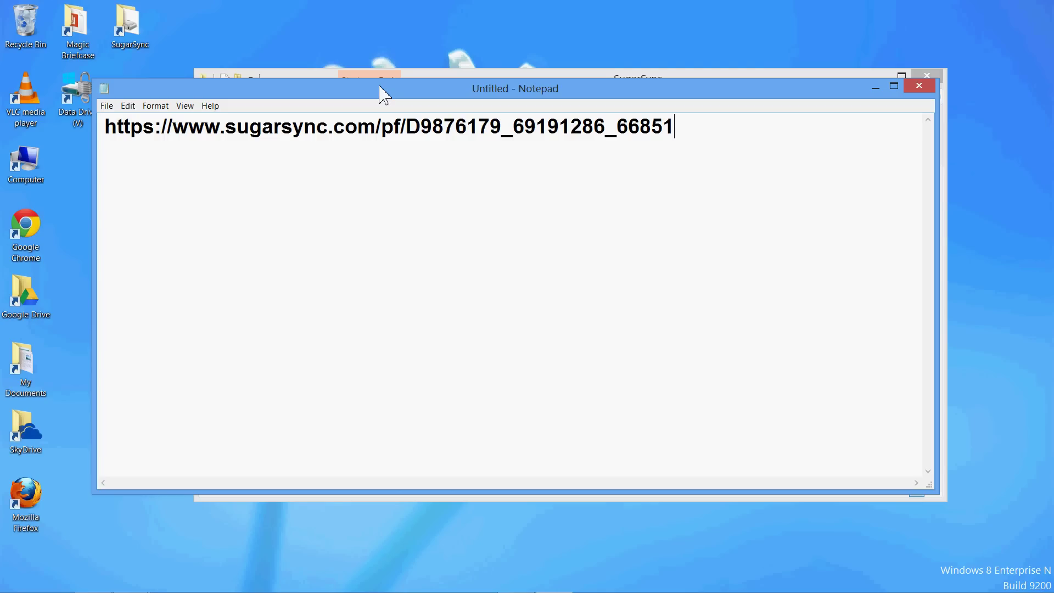
key(Return)
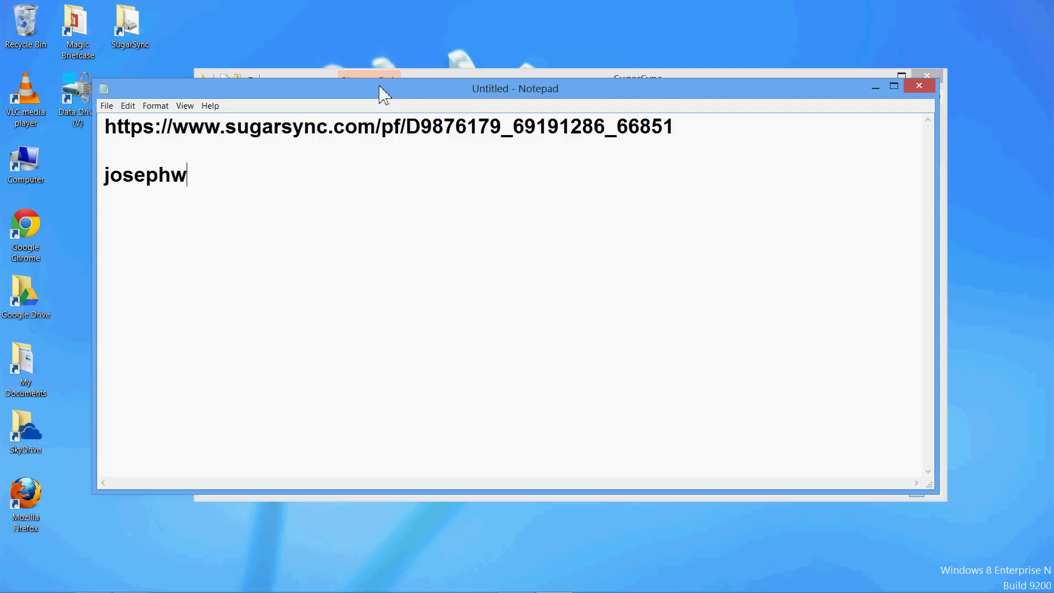
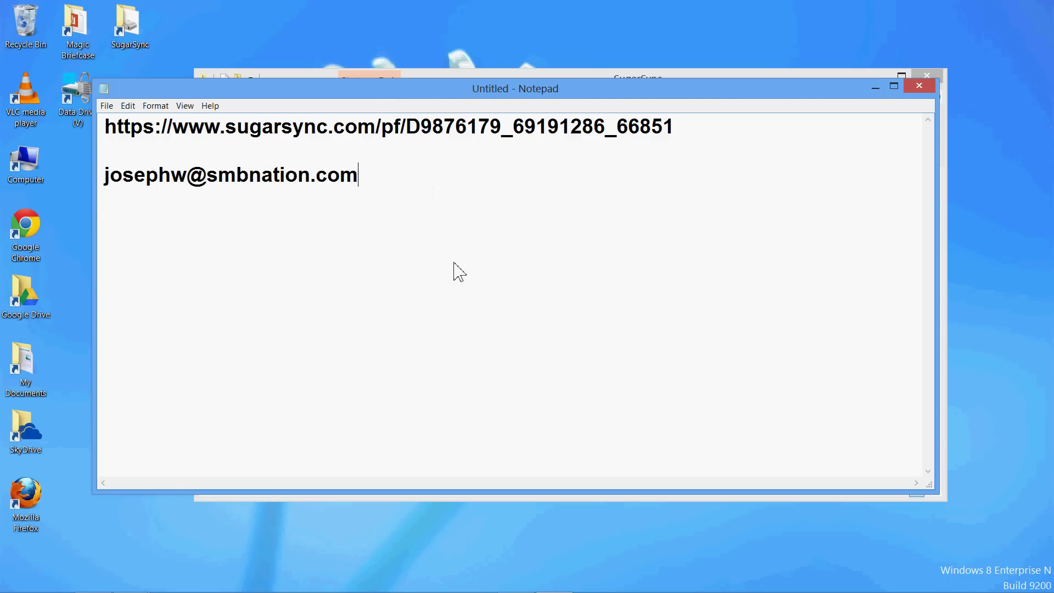
Type the contact's e-mail address and 'SMB Nation' on separate lines below the link.
key(Return)
key(Return)
text(SMB Nation)
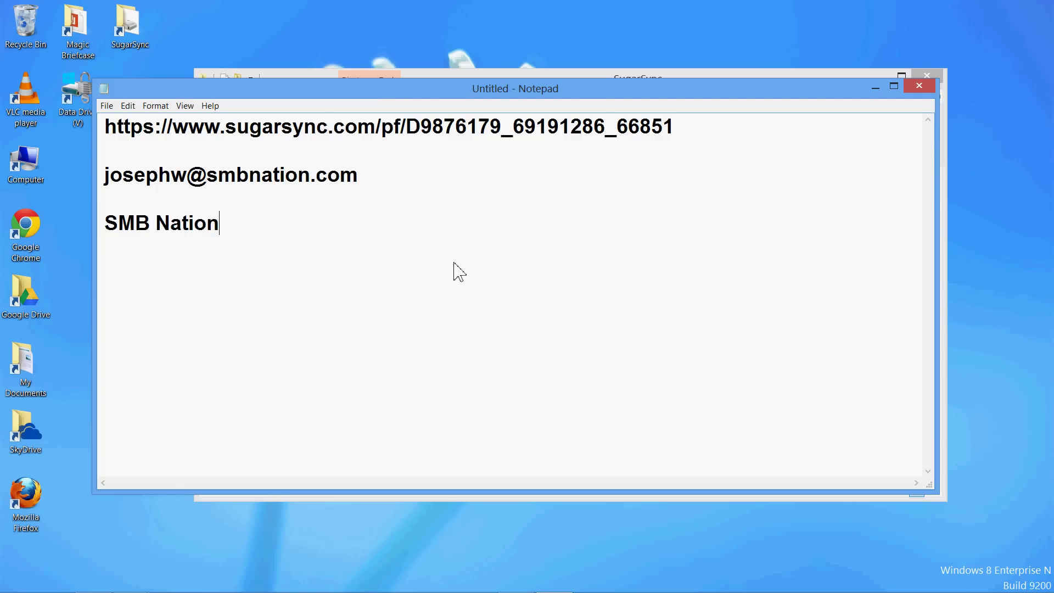
key(Return)
click(516, 580)
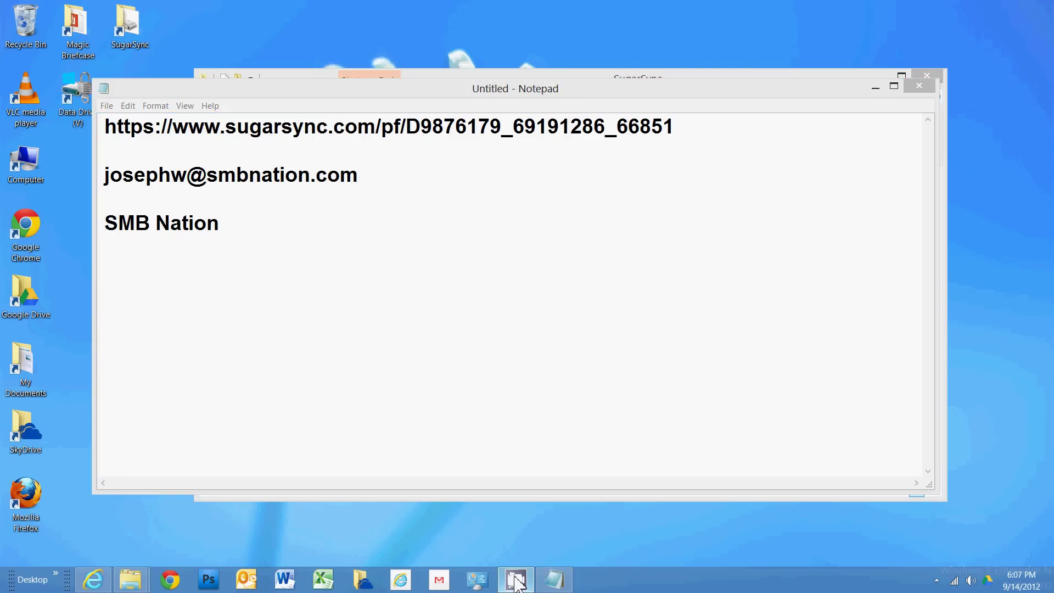